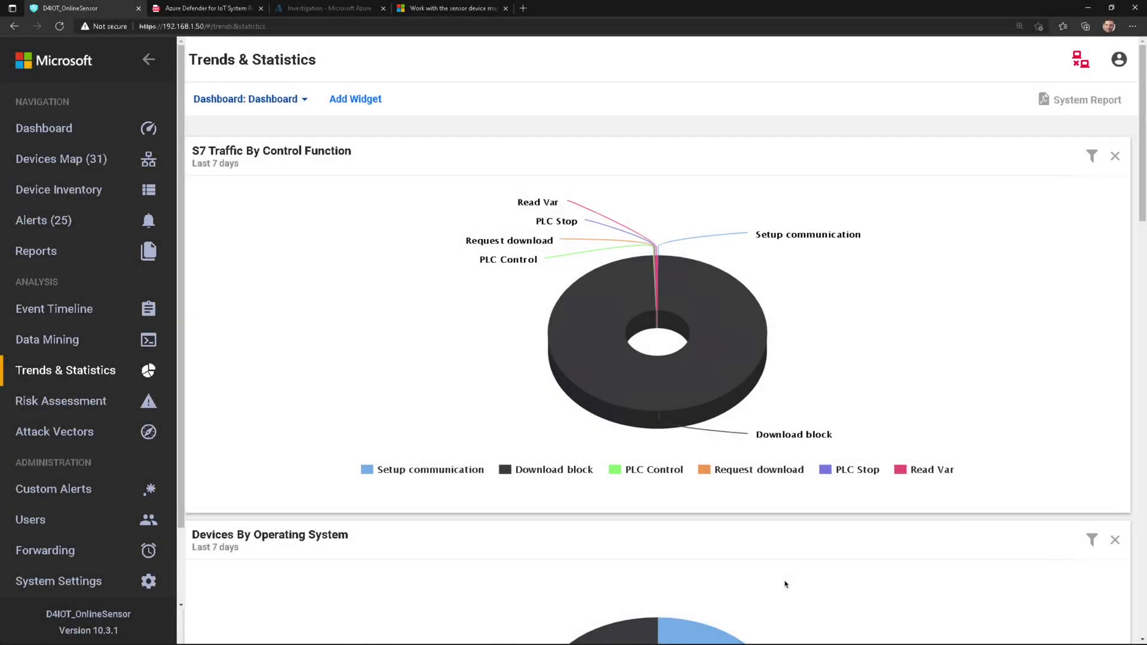
Generate the system report and open Azure Defender for IoT System Report (2).pdf from Downloads
left_click(297, 100)
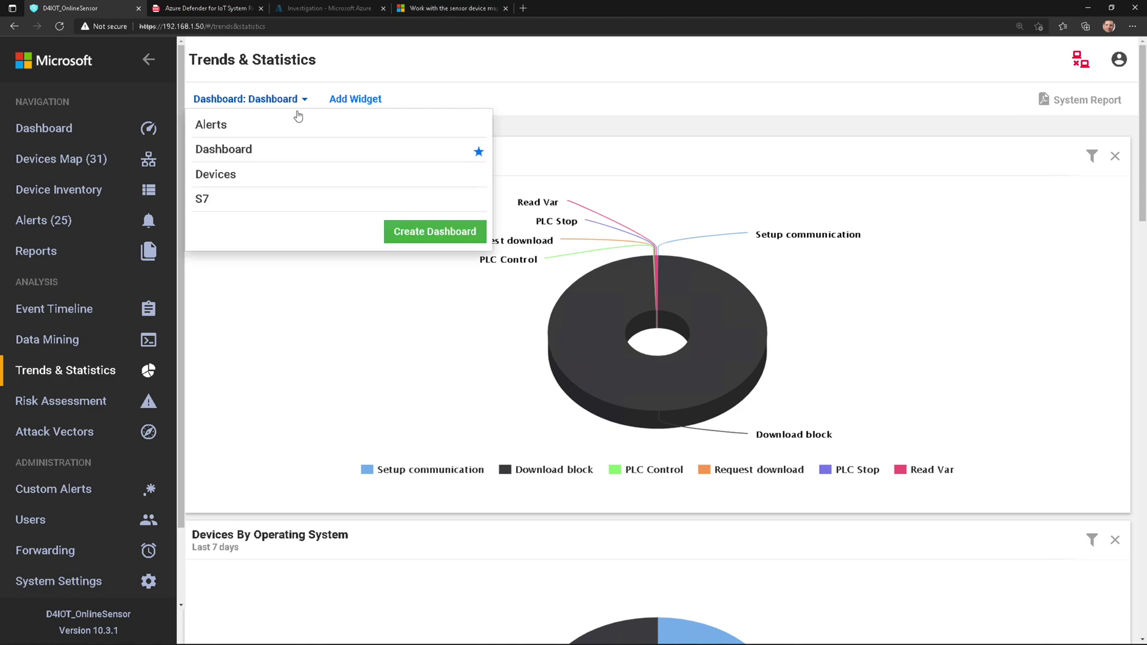
left_click(432, 84)
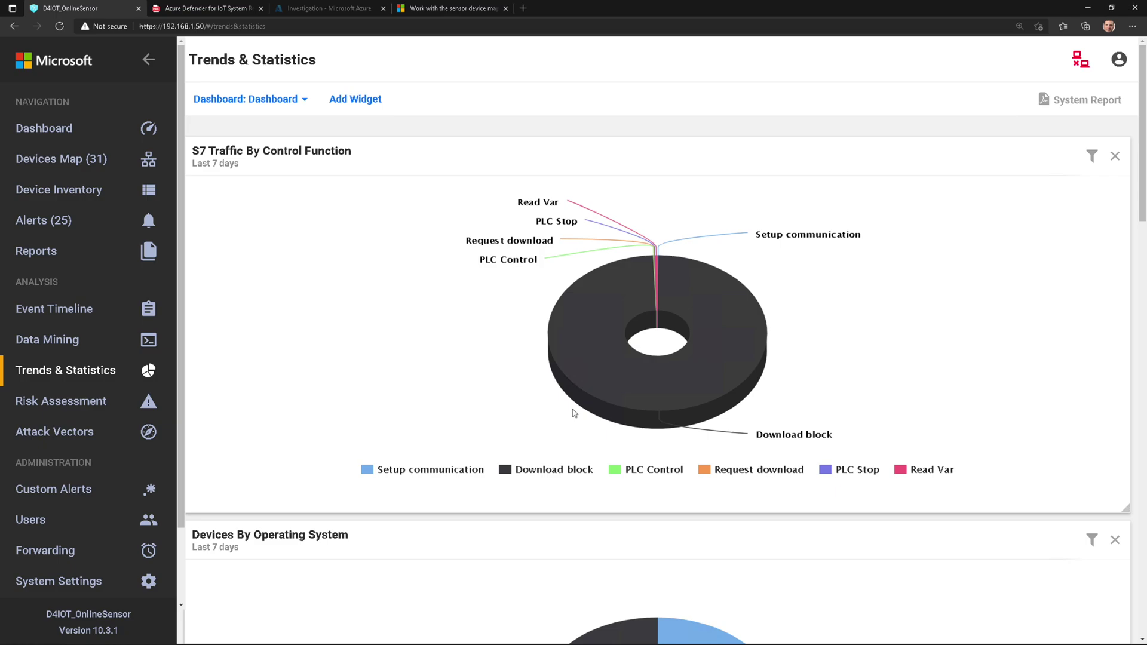
scroll(572, 412, "down", 5)
scroll(573, 412, "up", 5)
left_click(1096, 104)
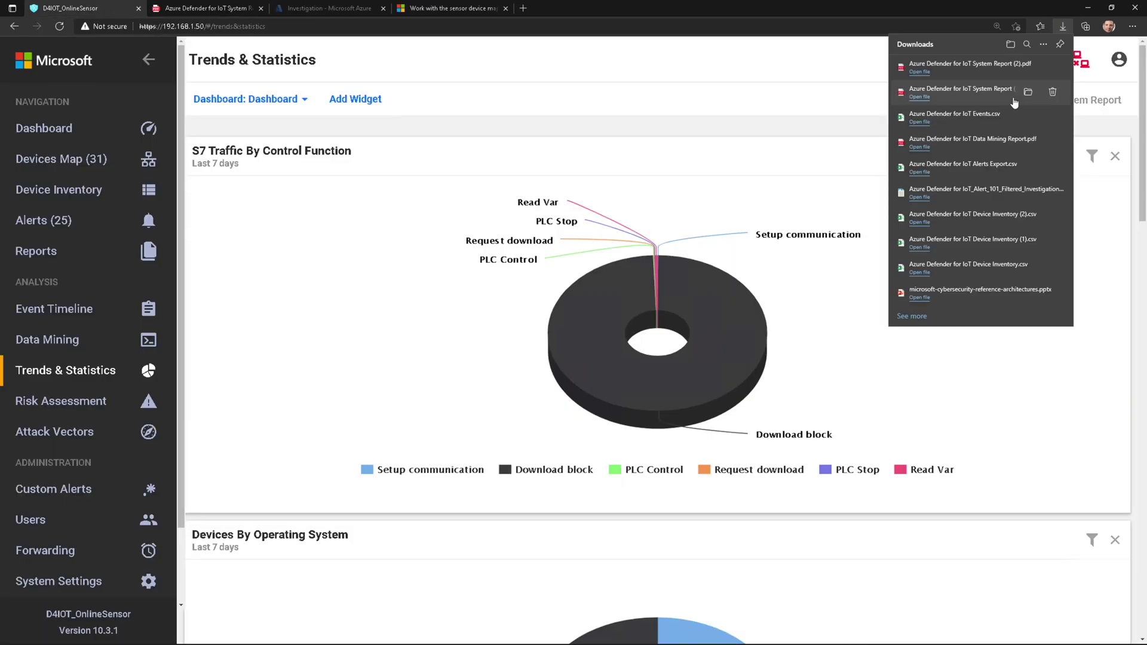
left_click(923, 65)
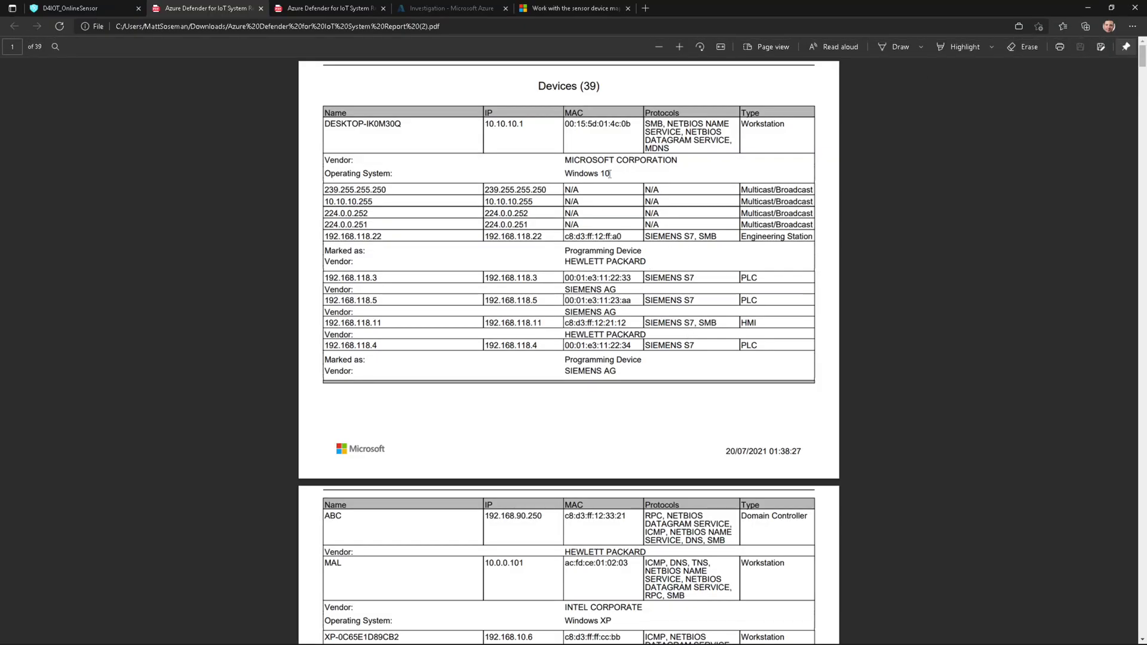
Scroll through the PDF's devices, vendors, alerts and firmware pages
left_click_drag(1137, 56, 1131, 118)
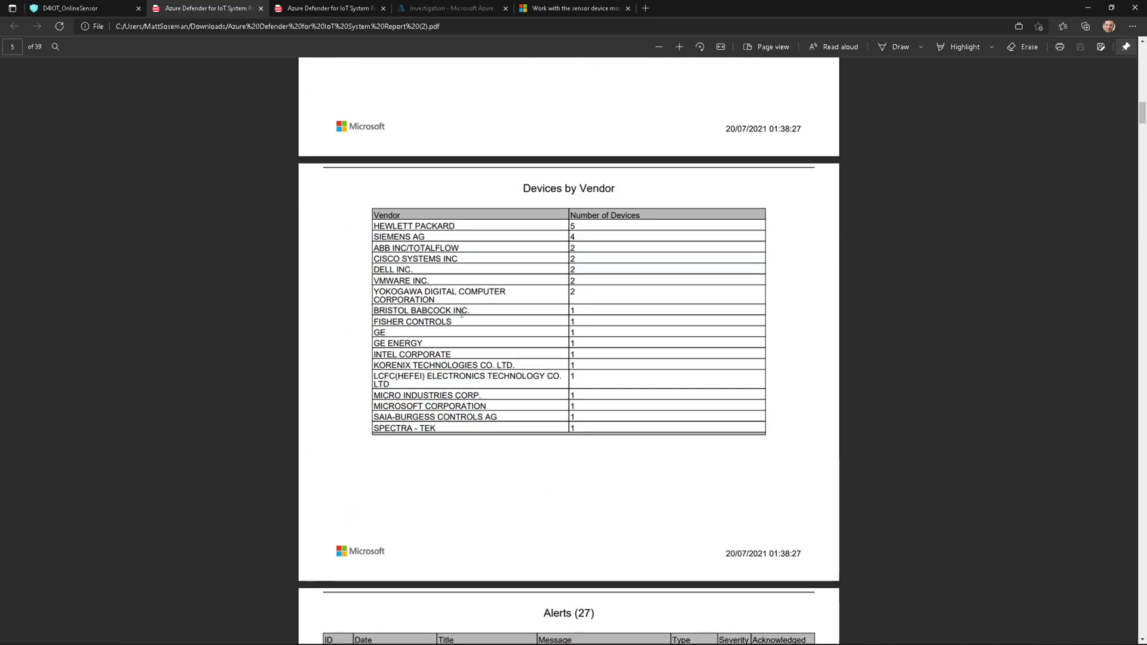
left_click_drag(1142, 116, 1141, 131)
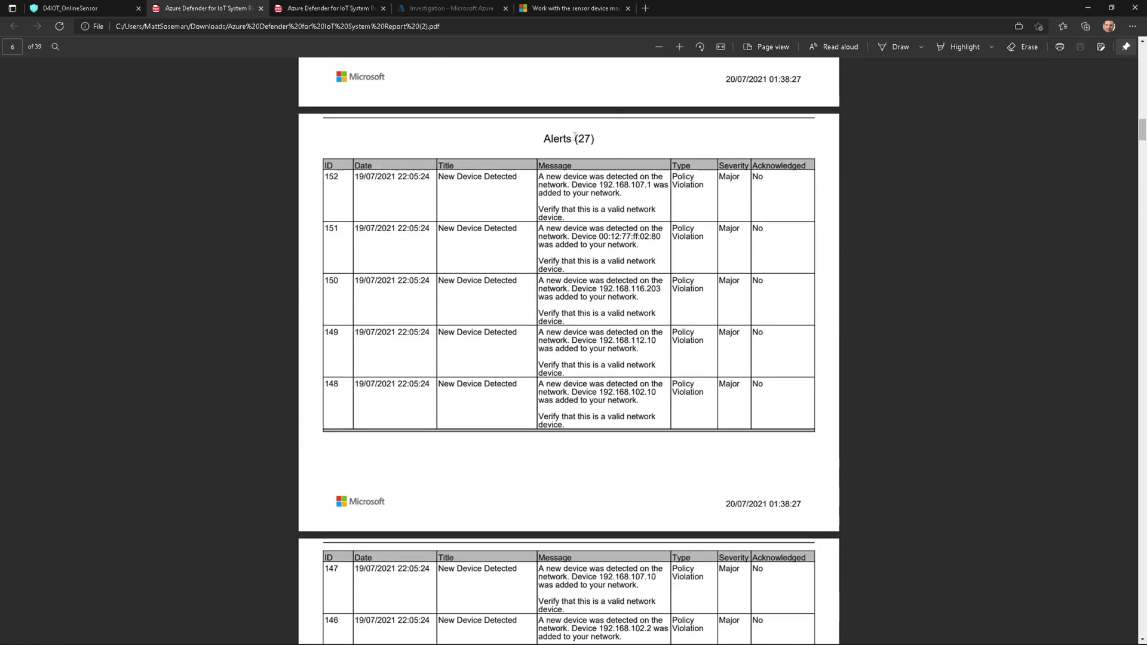
left_click_drag(1141, 132, 1141, 200)
scroll(1128, 220, "down", 8)
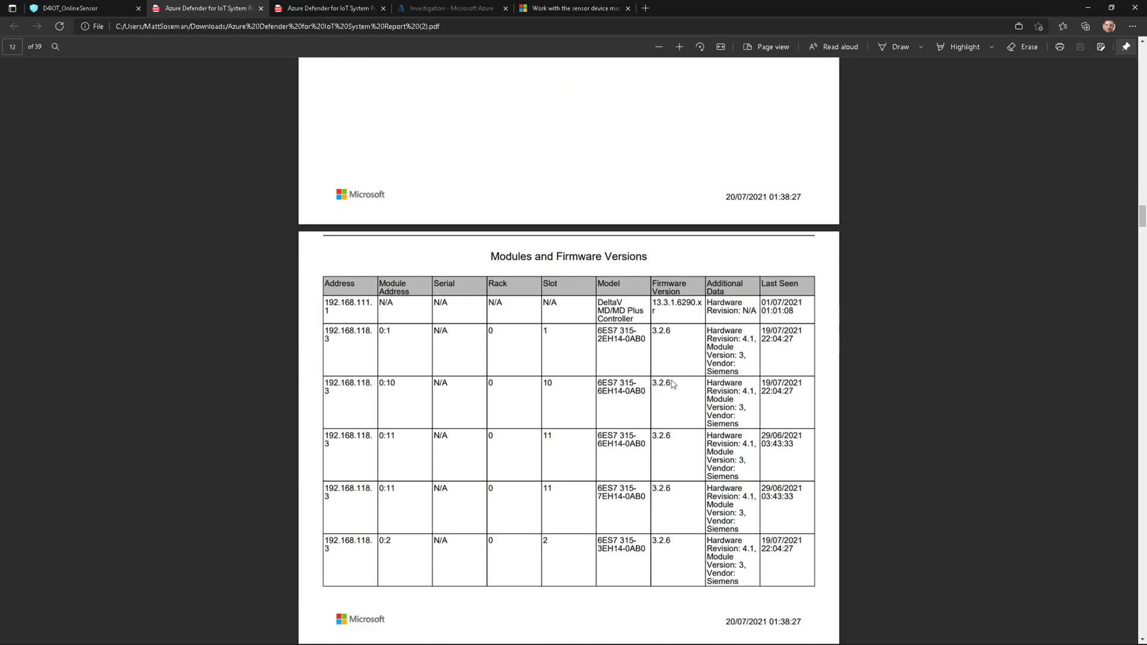
left_click_drag(1142, 222, 1142, 300)
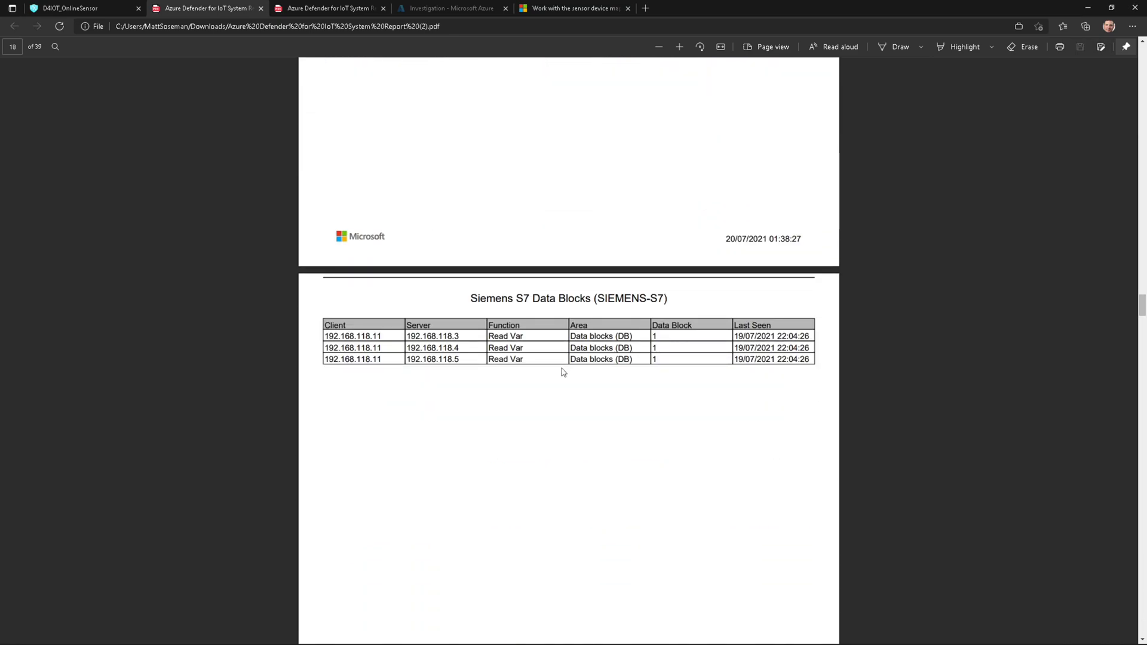
Select the Siemens S7 Data Blocks heading text, then return to the D4IOT_OnlineSensor tab
left_click_drag(576, 305, 488, 299)
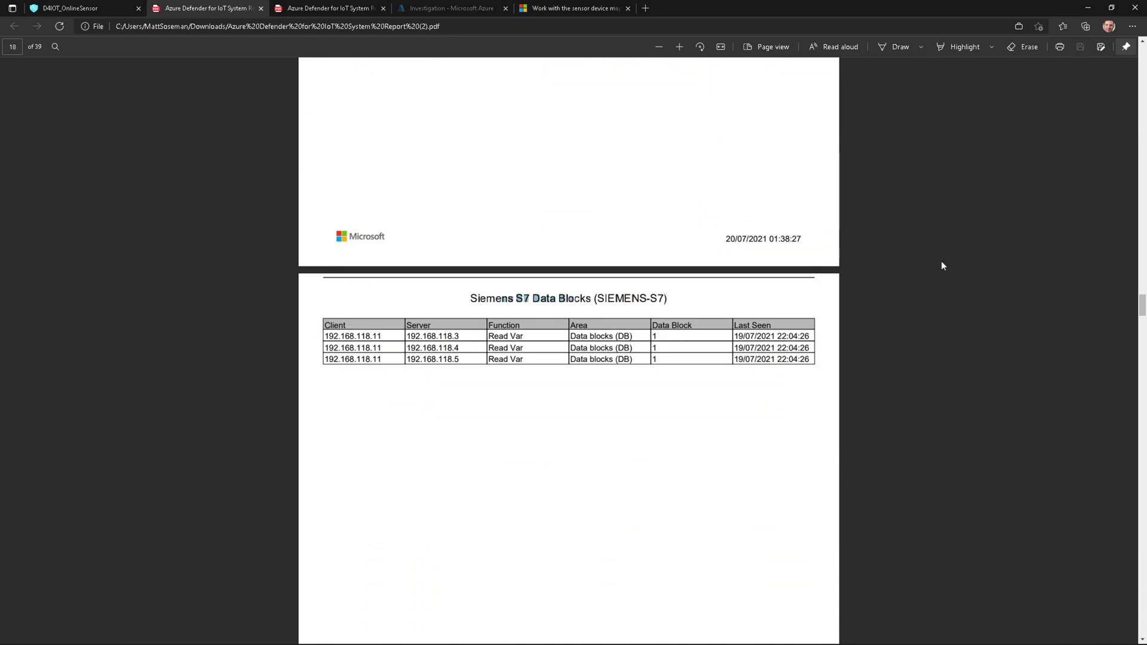
left_click_drag(1139, 302, 1101, 31)
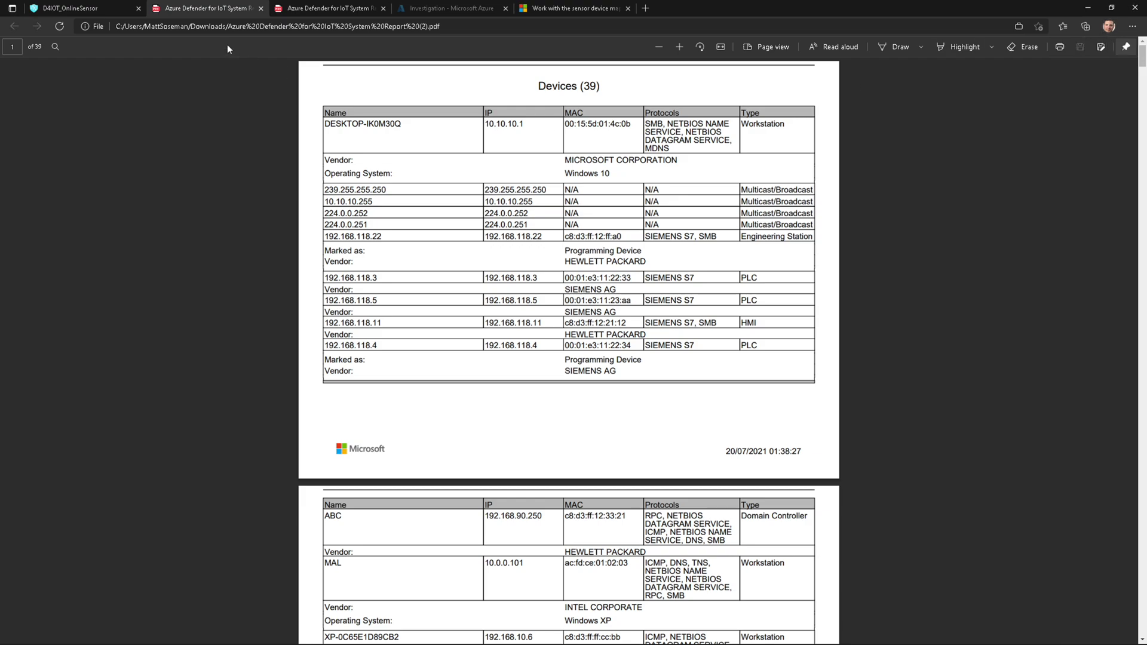
left_click(95, 13)
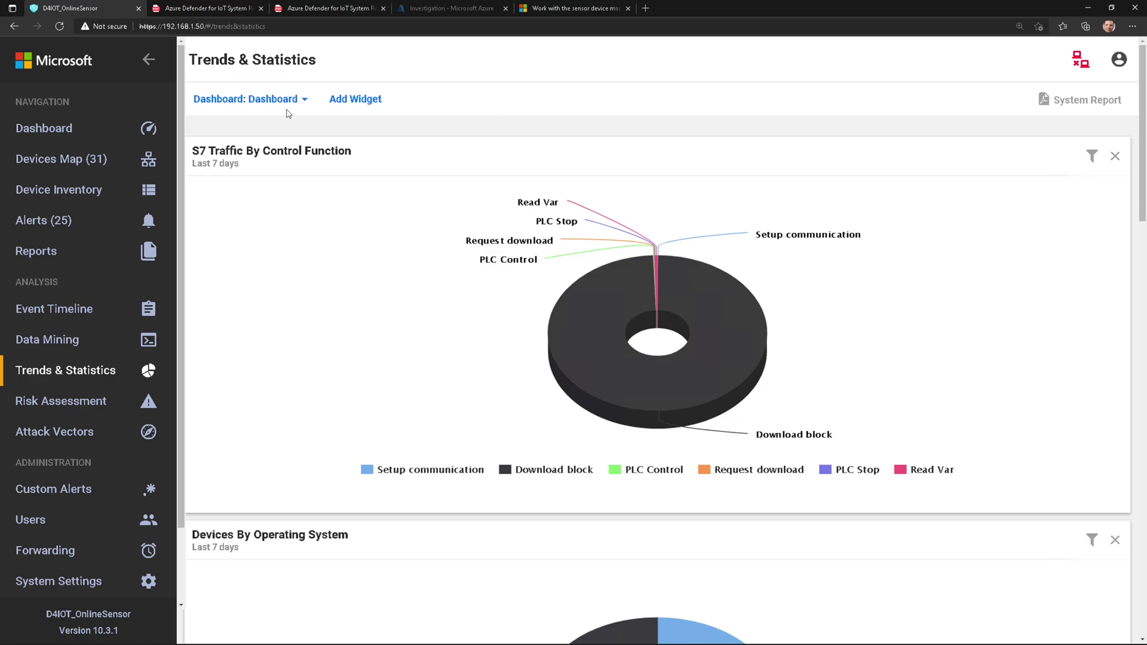
Try creating a dashboard named 'Devices', then switch to the existing Devices dashboard
left_click(306, 100)
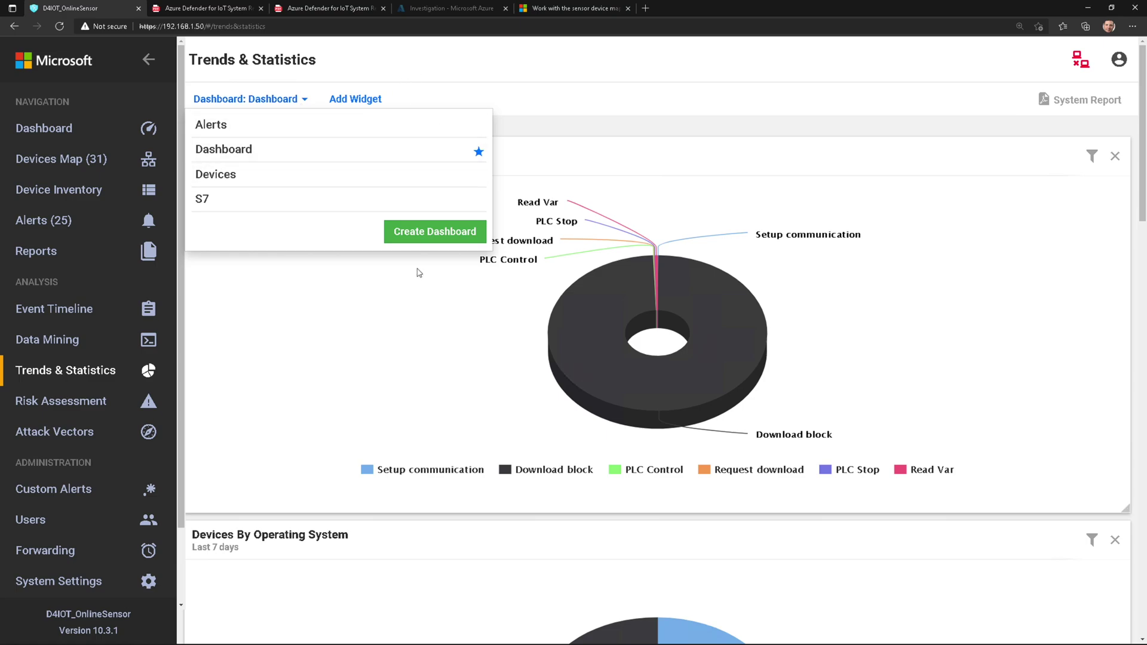
left_click(429, 240)
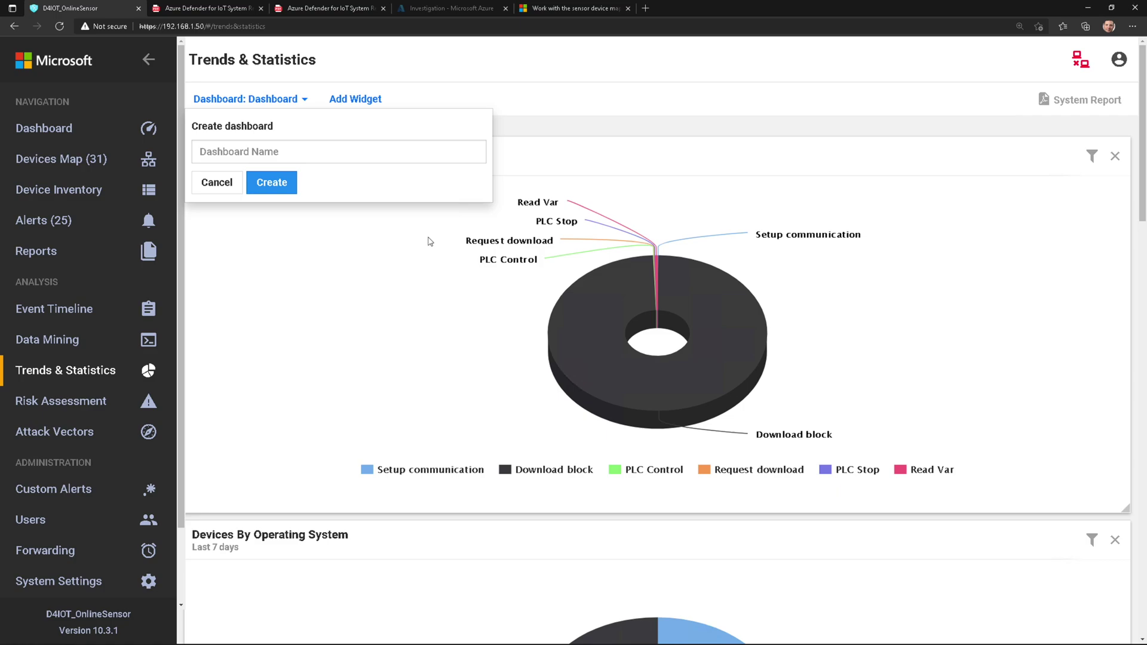
left_click(396, 146)
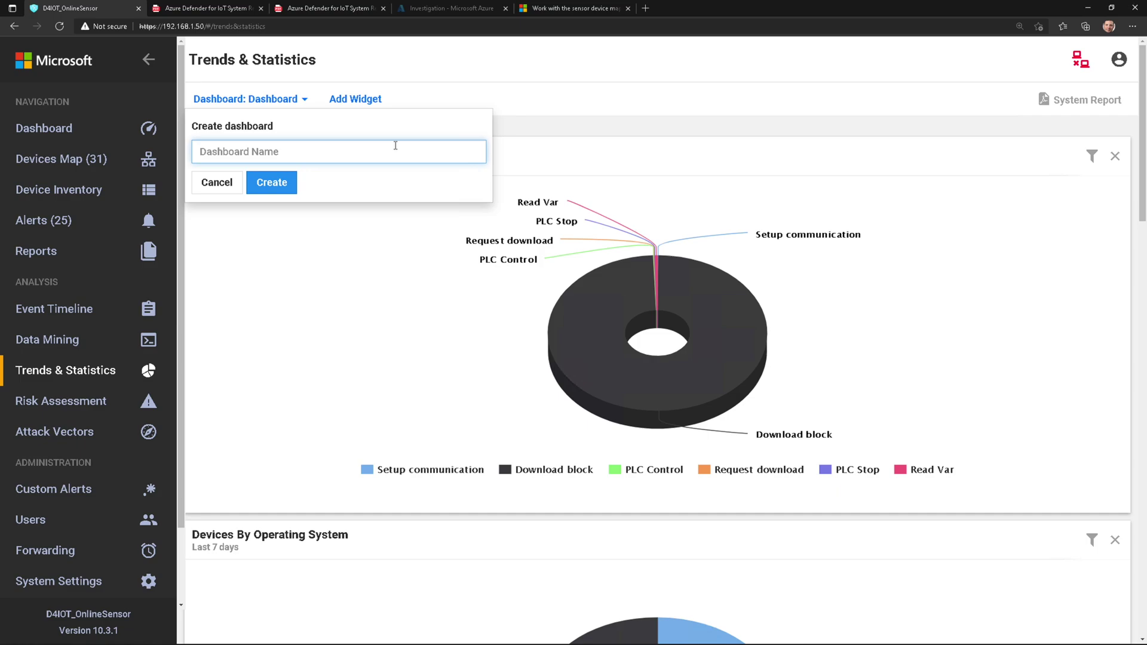
type("Devices")
key("Return")
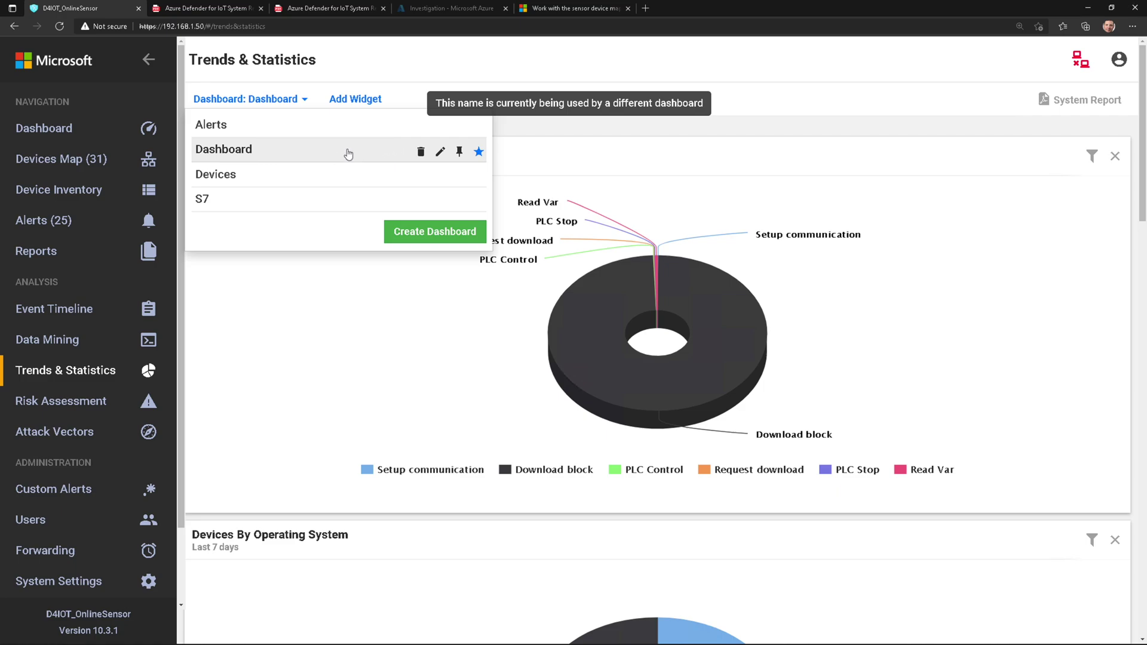
left_click(328, 176)
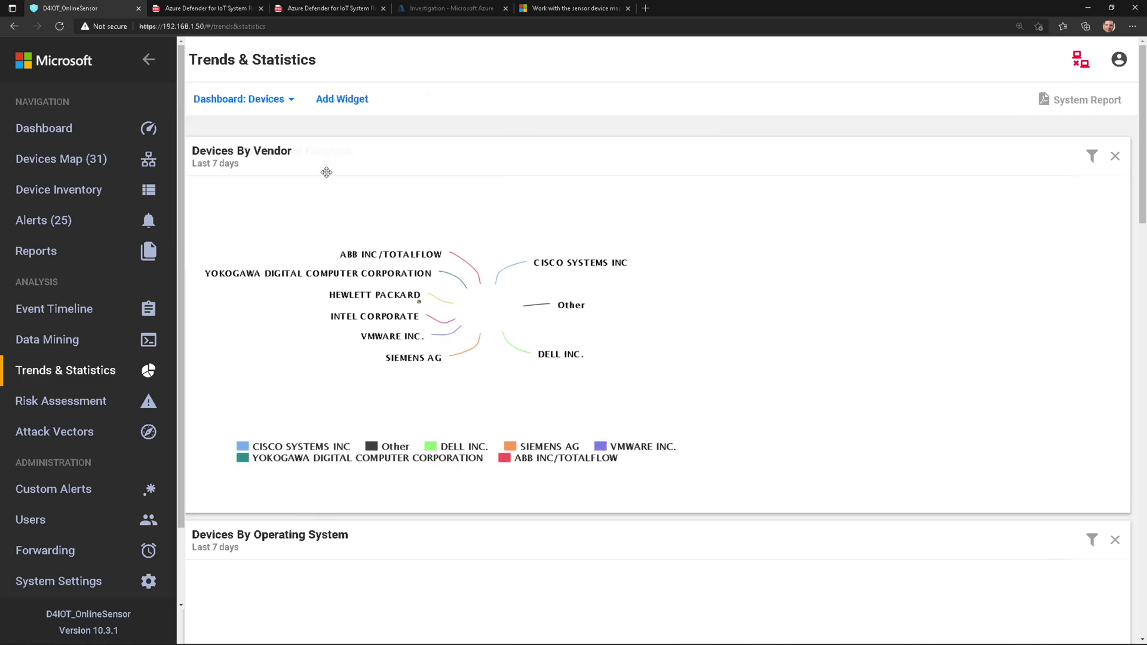
In the Widget Store, browse the Devices and Database category widgets
left_click(339, 100)
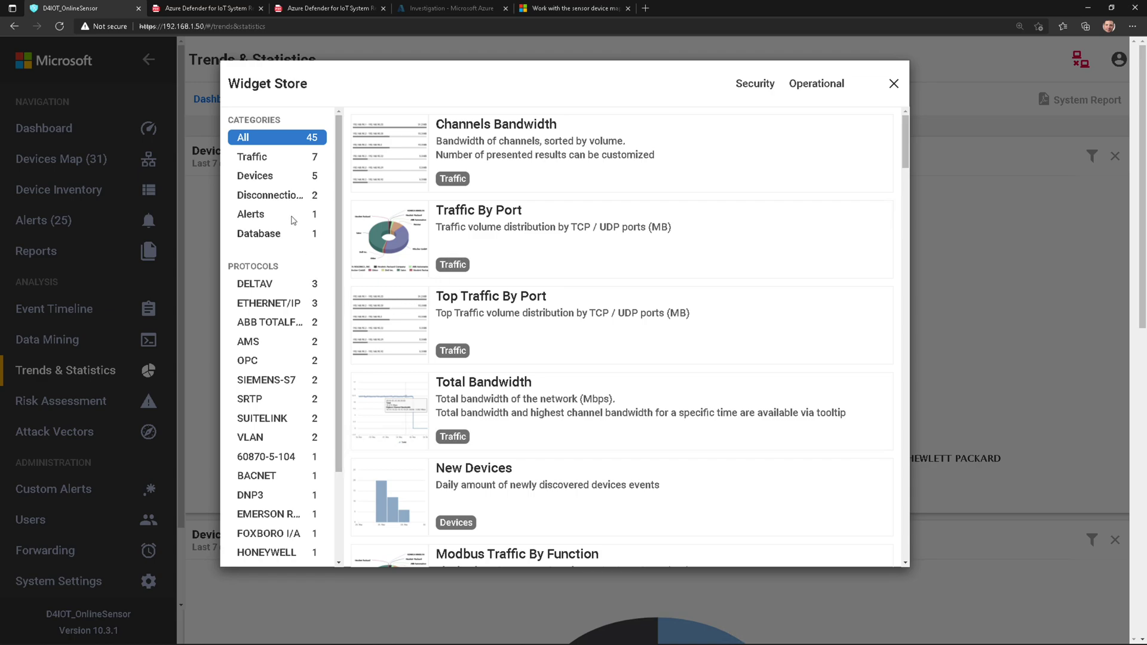
left_click(274, 177)
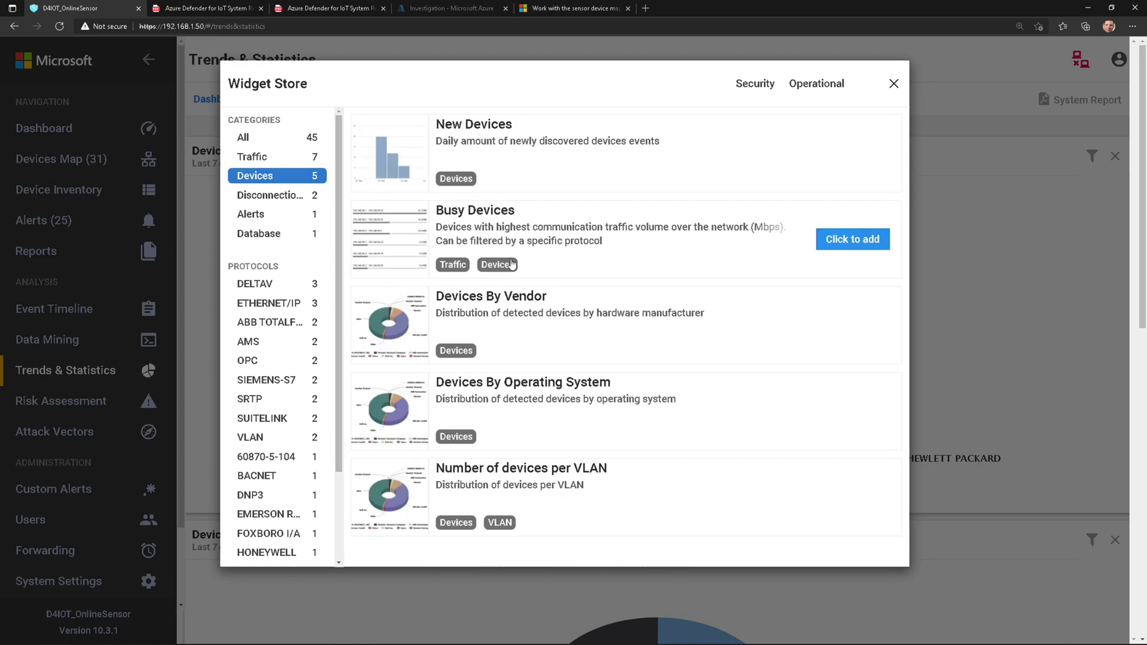
scroll(531, 434, "down", 1)
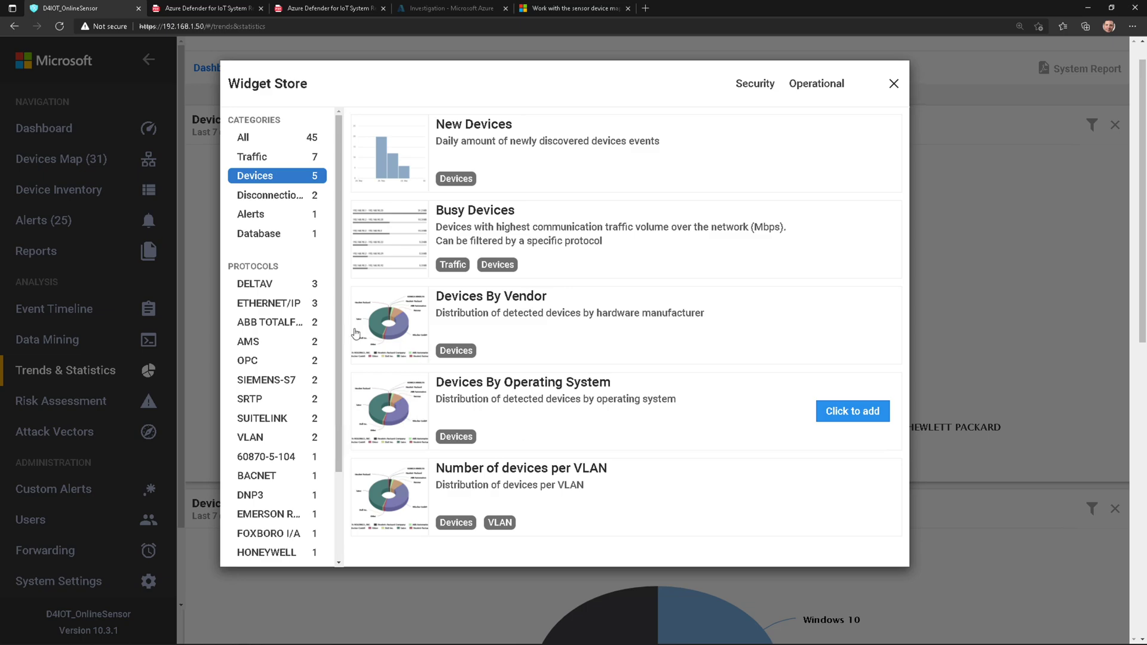
left_click(268, 234)
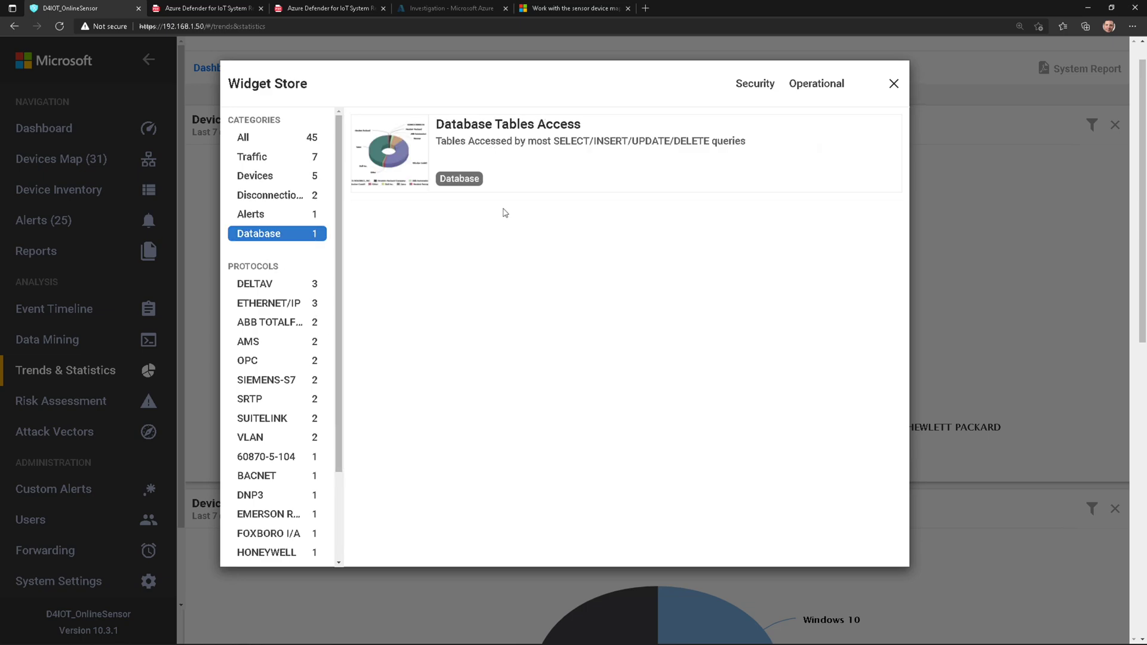
Filter the widgets by the DELTAV, DNP3 and SIEMENS-S7 protocols
left_click(291, 293)
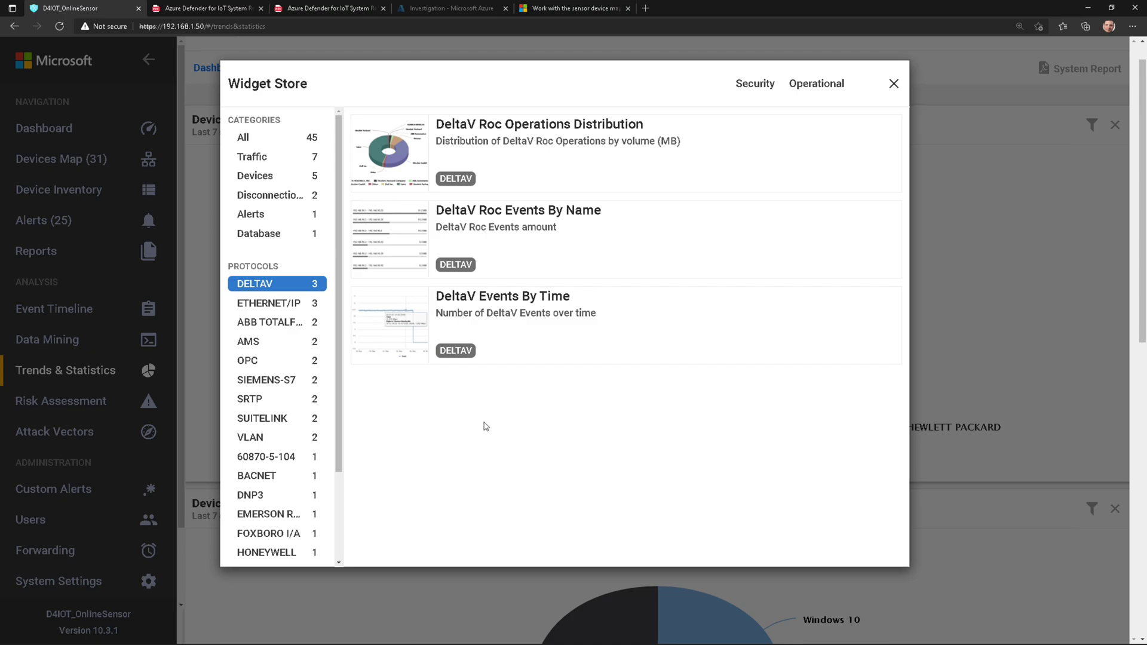
left_click(276, 496)
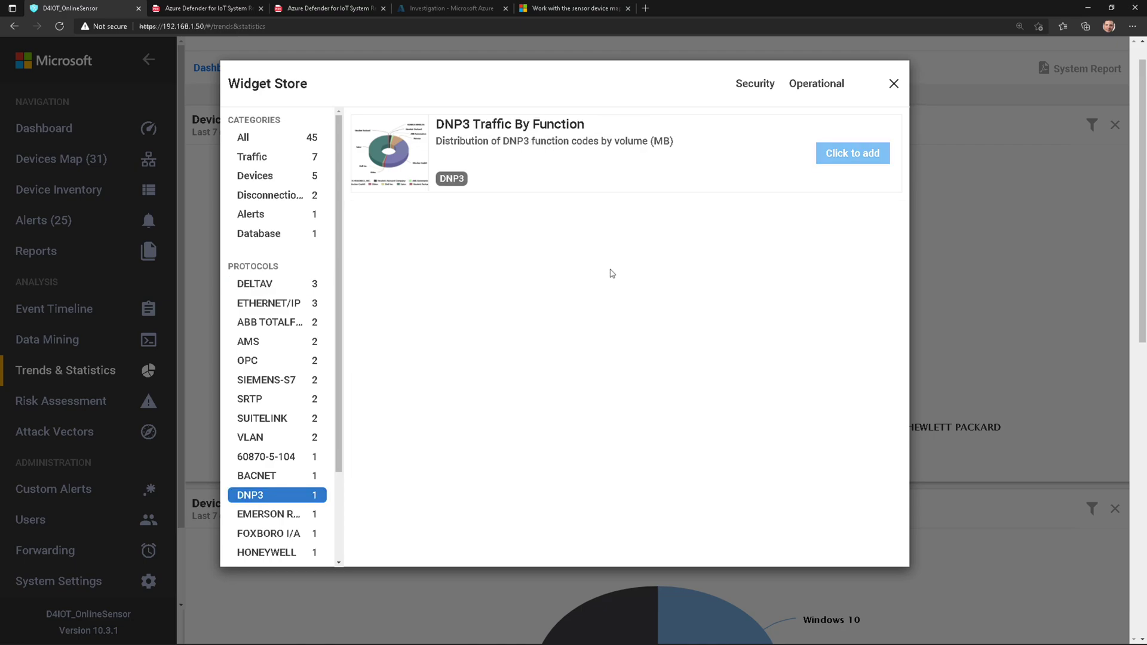
left_click(280, 380)
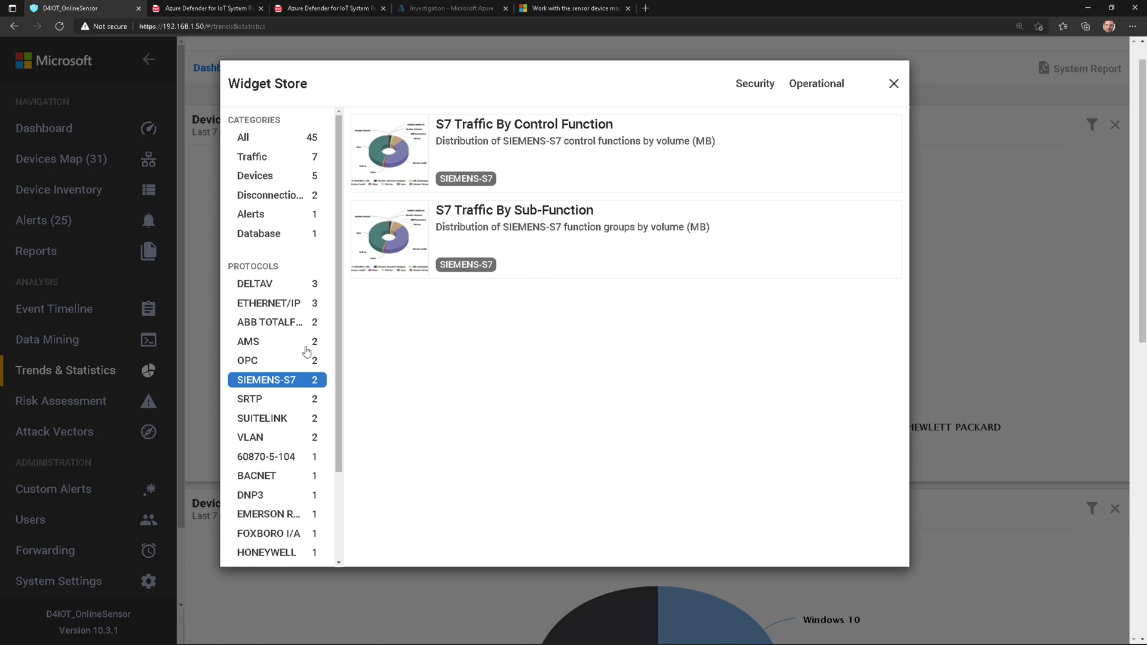
scroll(344, 418, "down", 2)
scroll(338, 329, "up", 2)
Close the Widget Store, pull out the HEWLETT PACKARD slice, and open the Devices By Vendor filter
left_click(894, 84)
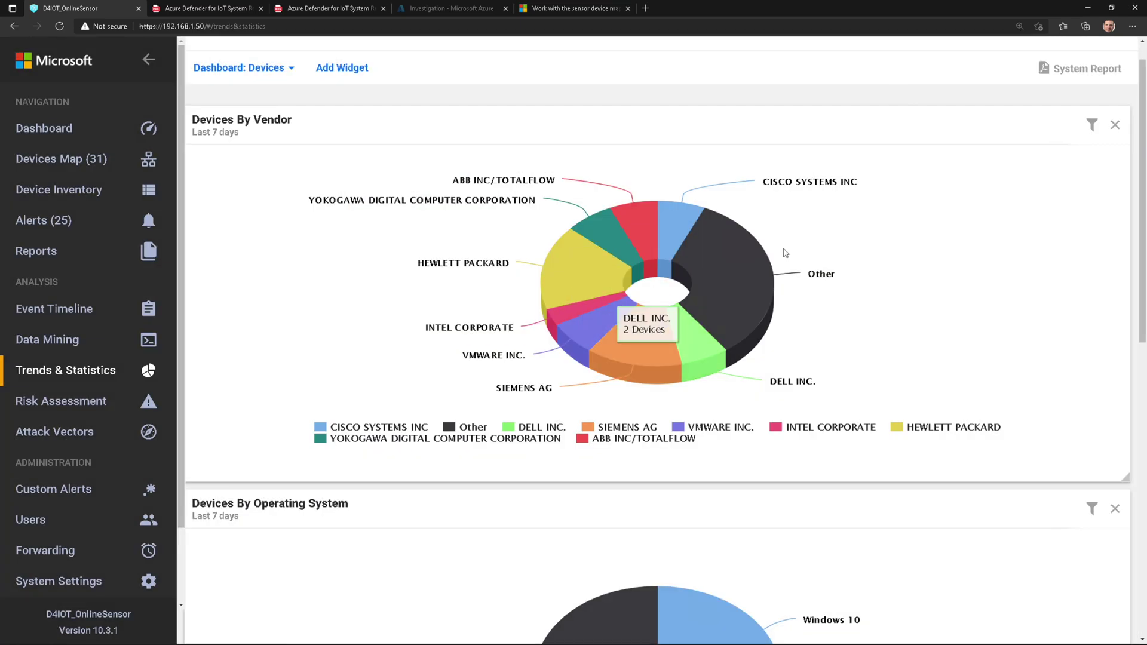
mouse_move(751, 291)
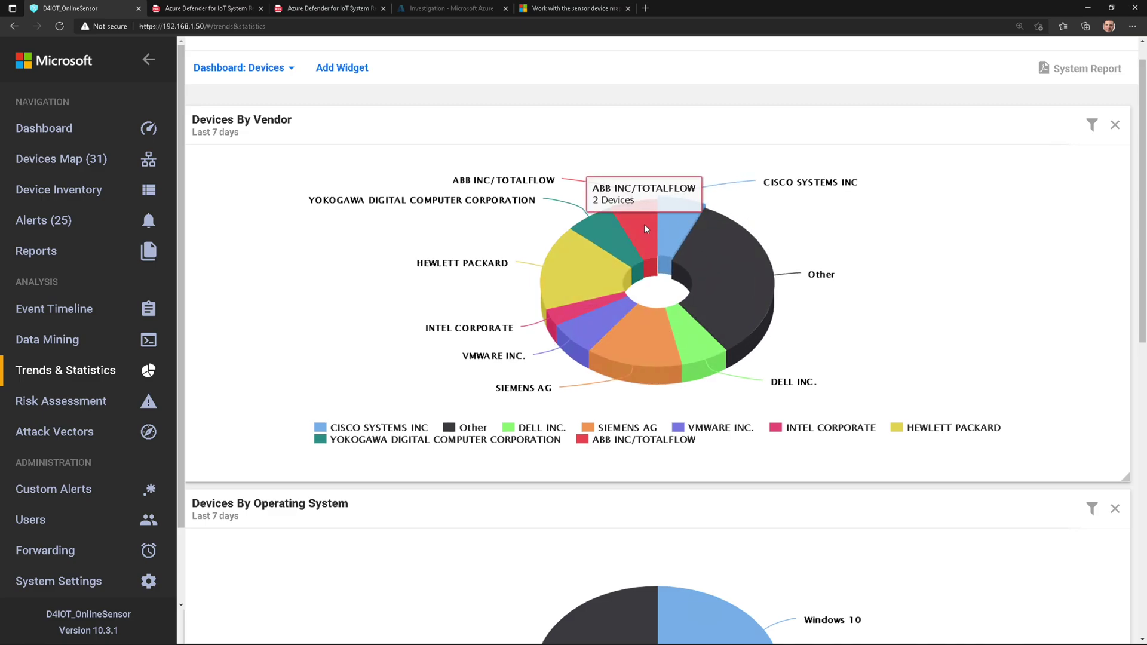
left_click(588, 269)
scroll(1011, 320, "down", 10)
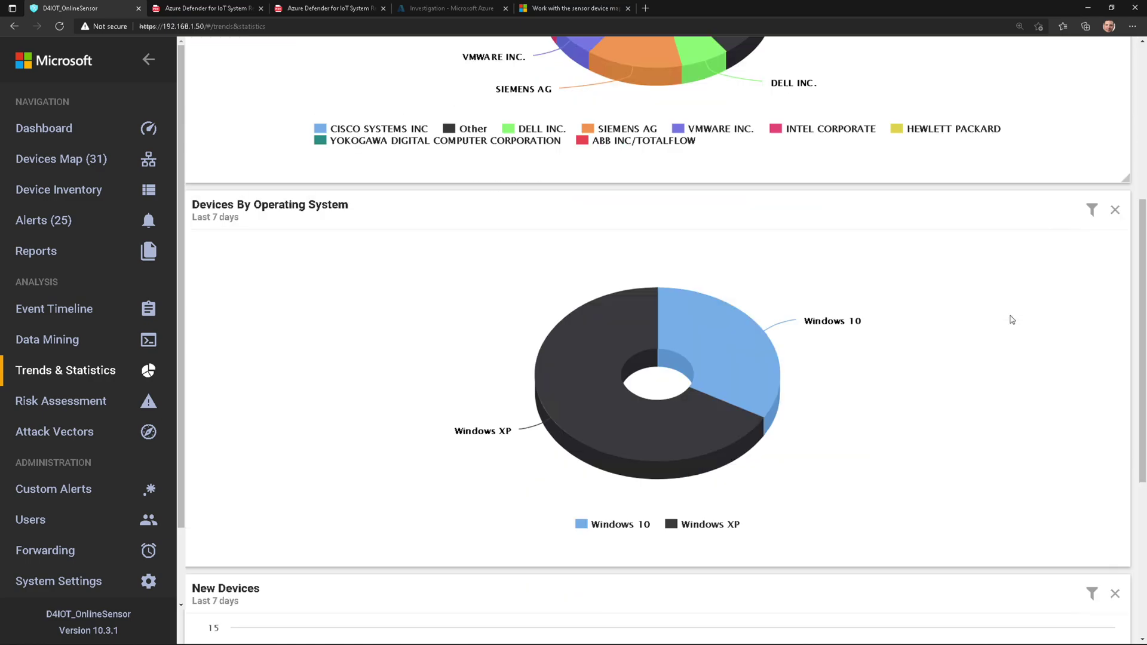
mouse_move(962, 389)
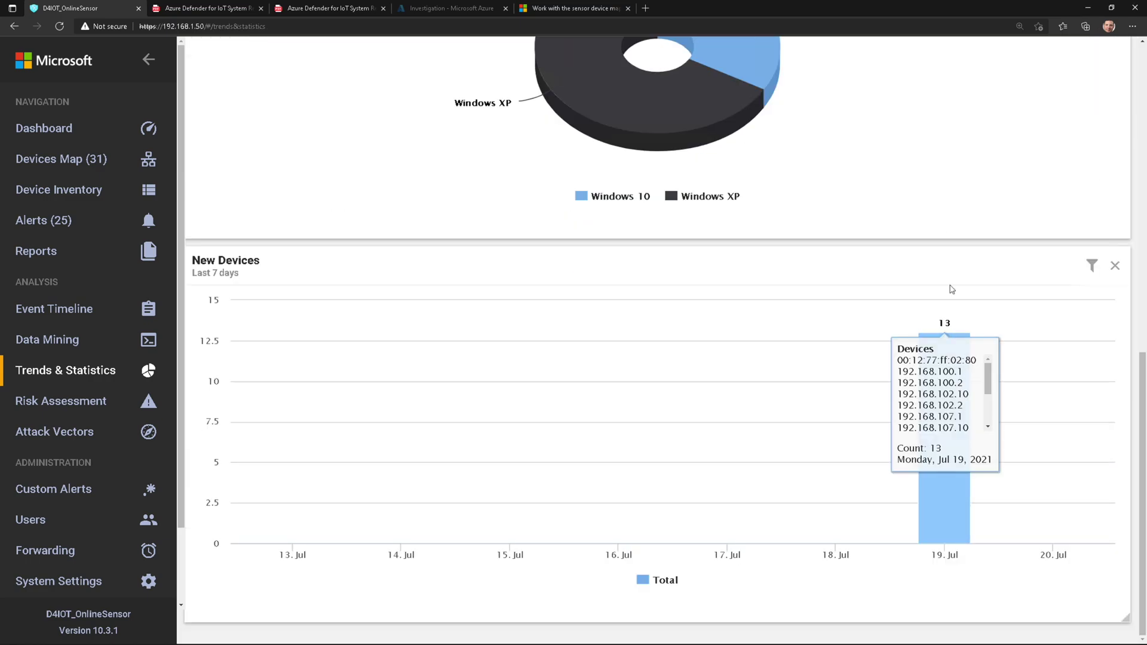
scroll(951, 233, "up", 10)
left_click(1089, 159)
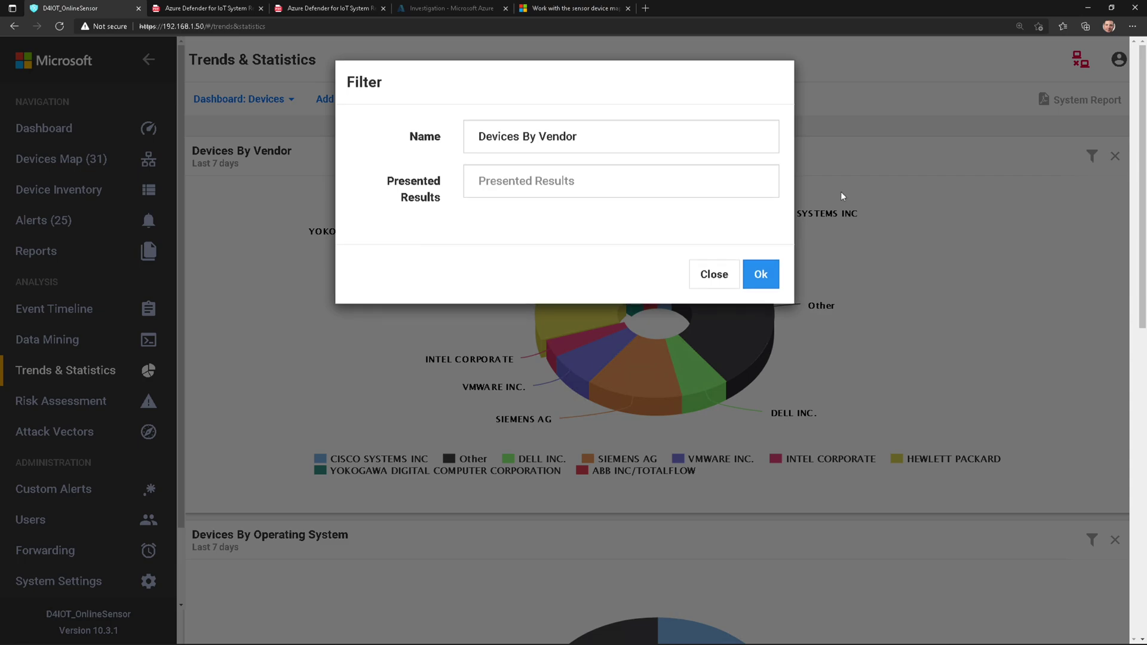
Cancel the Devices By Vendor filter unchanged and remove that widget from the dashboard
left_click(602, 177)
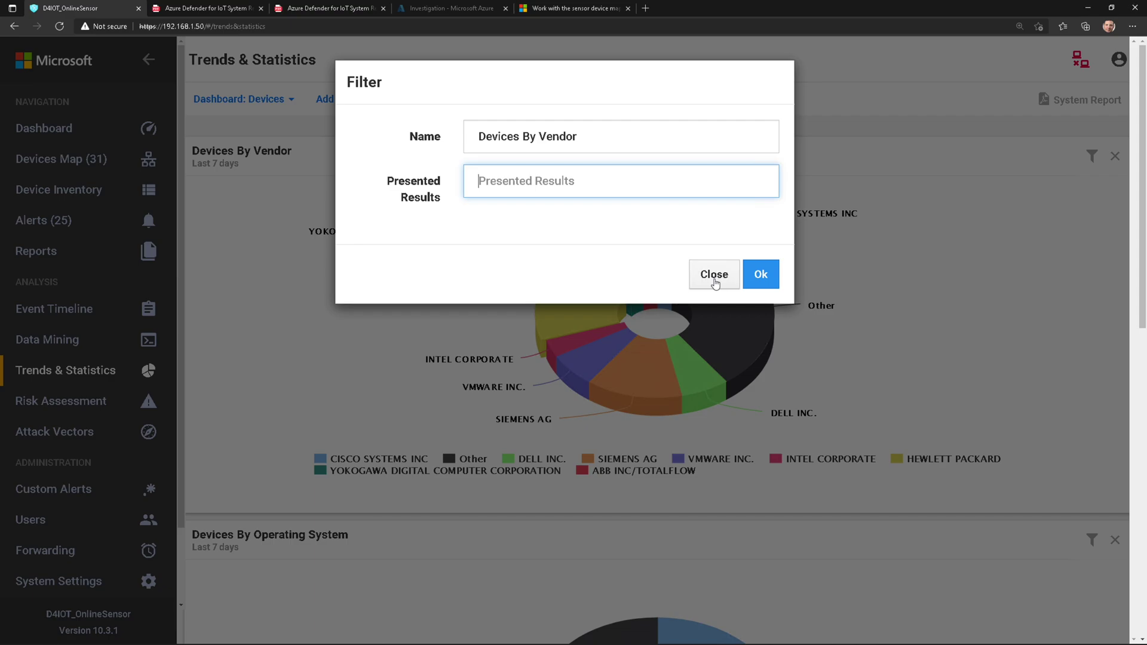
left_click(715, 278)
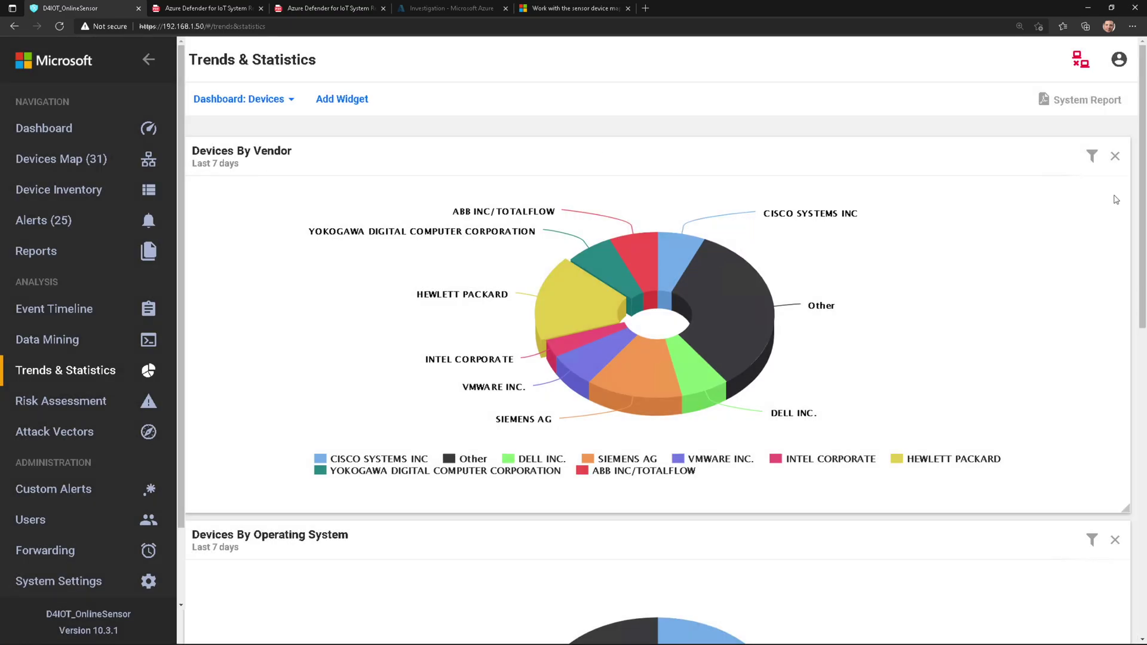
left_click(1114, 156)
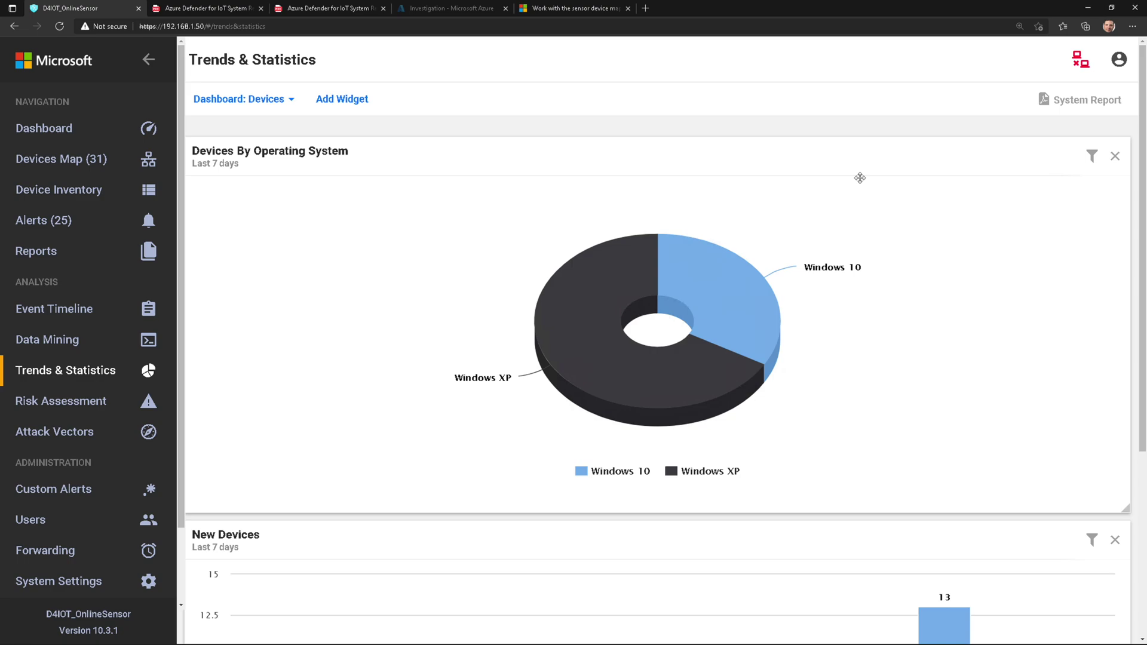
left_click(289, 98)
Create a new dashboard named 'Network'
left_click(422, 239)
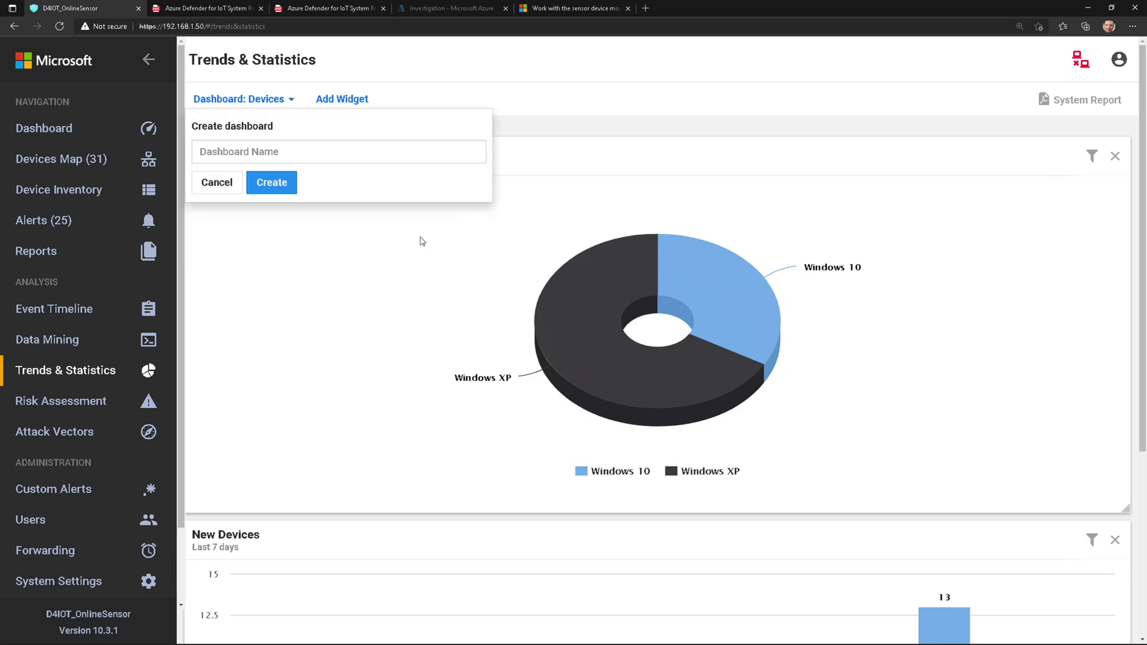
left_click(378, 149)
type("Netor")
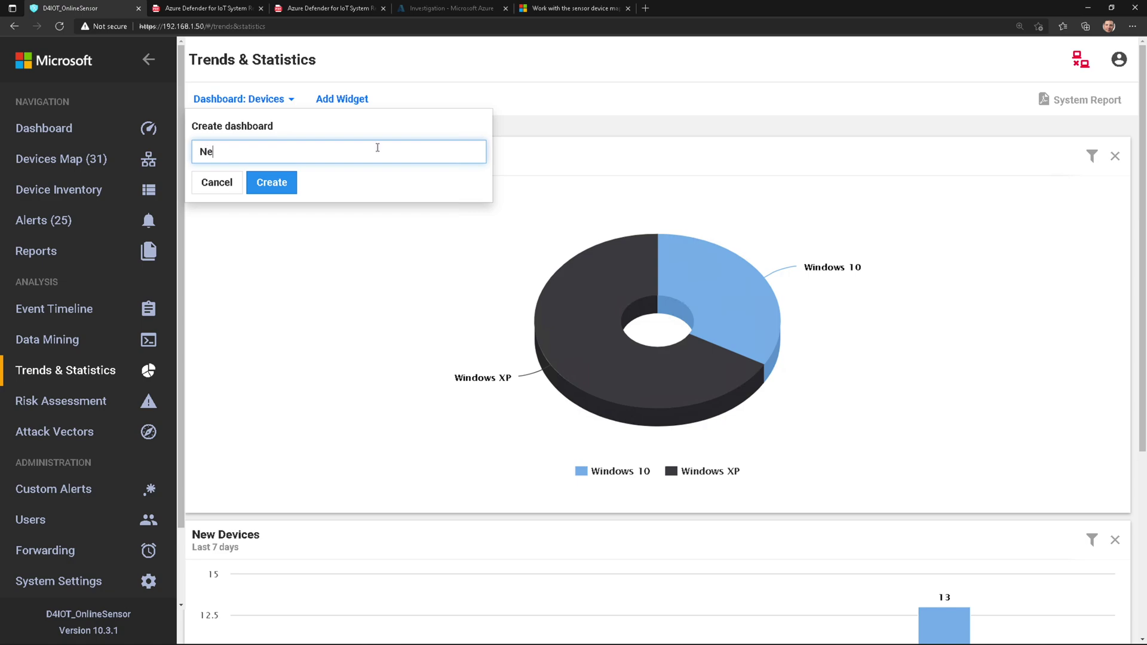
key("BackSpace")
key("BackSpace")
type("work")
key("Return")
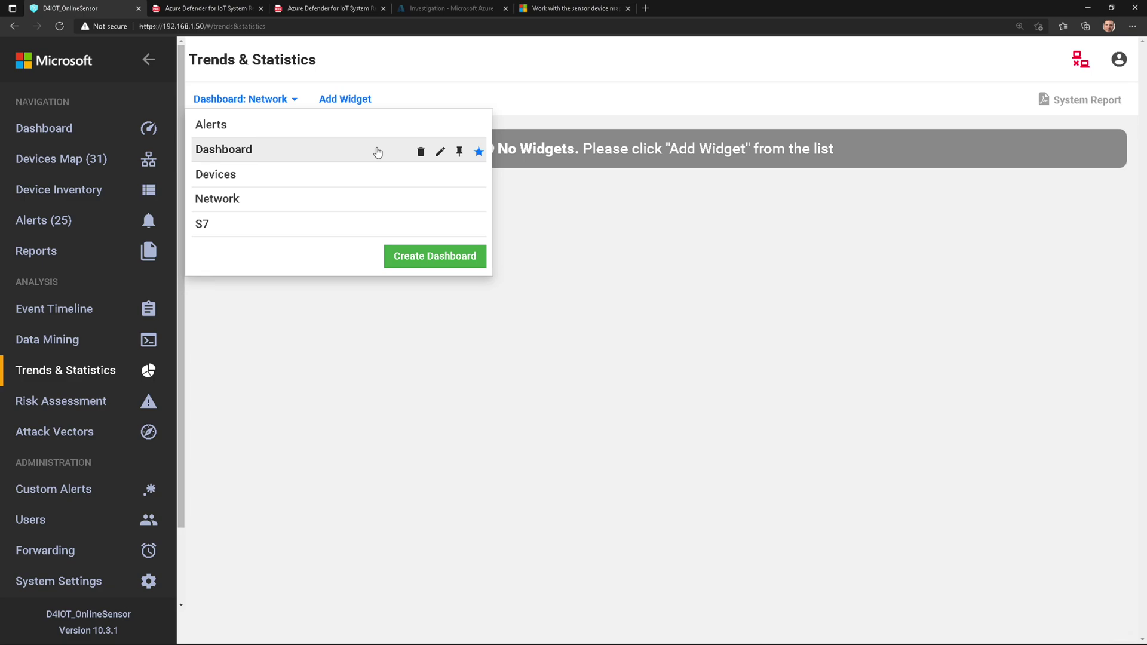
Add the Active TCP Connections widget from the Traffic category
left_click(343, 100)
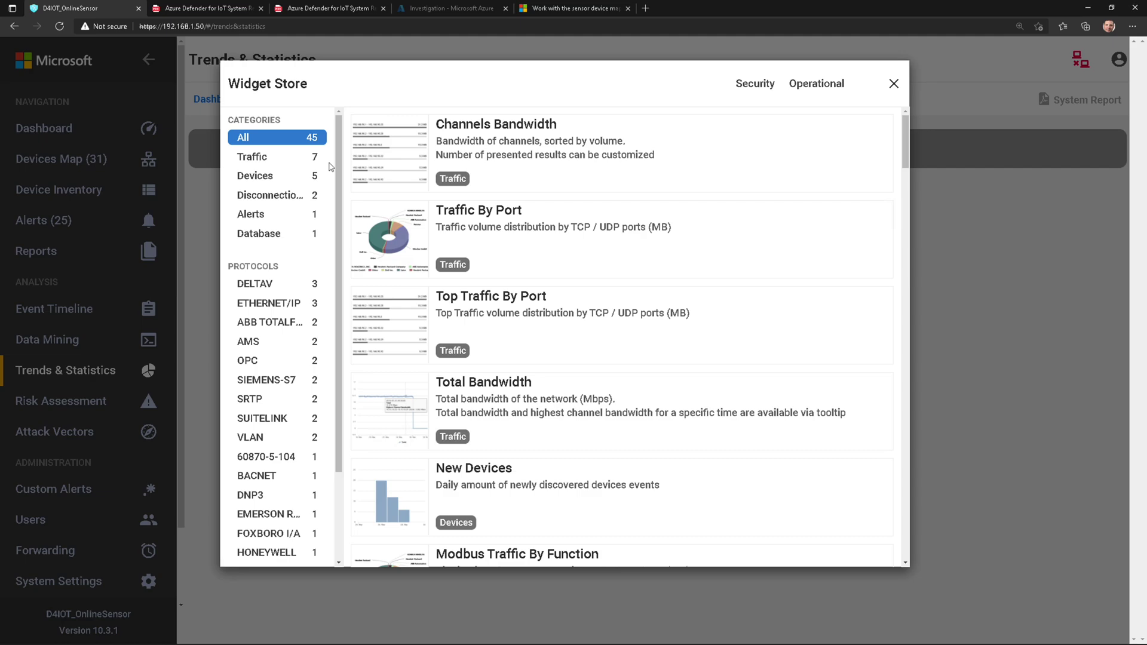
left_click(278, 163)
mouse_move(639, 307)
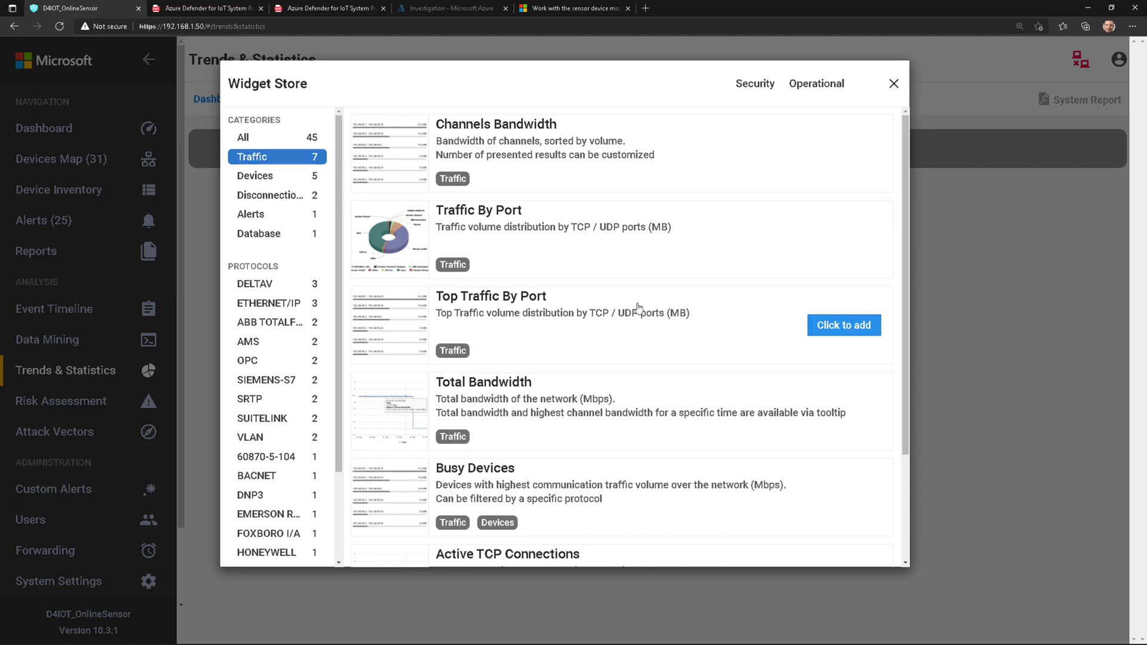
scroll(568, 307, "down", 2)
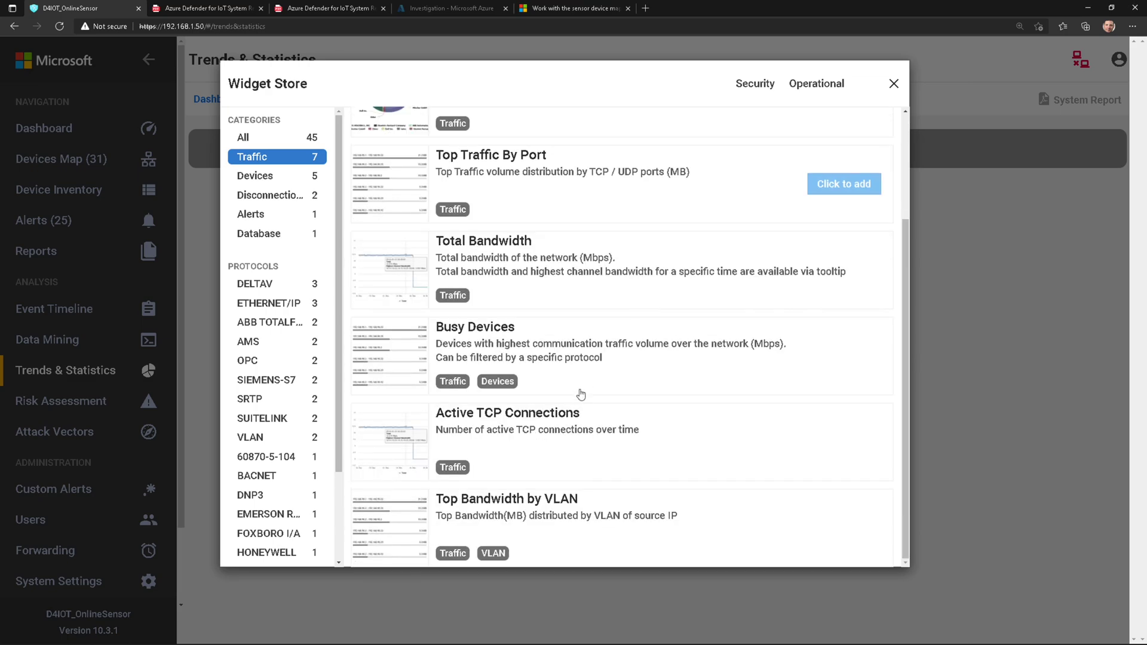
mouse_move(588, 441)
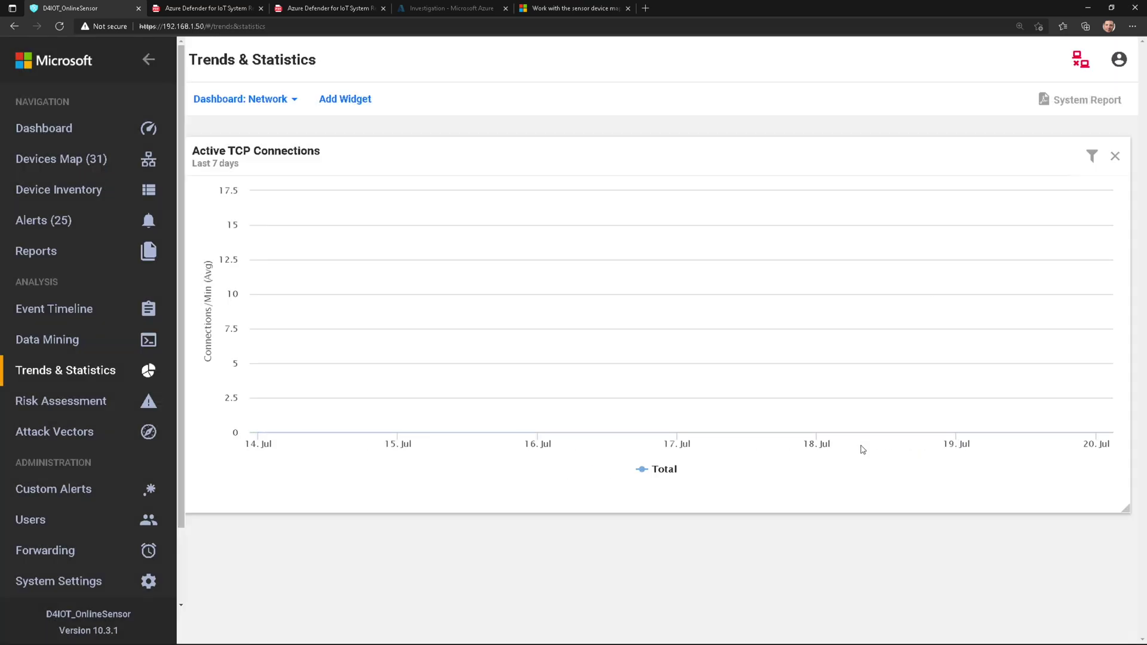
left_click(352, 99)
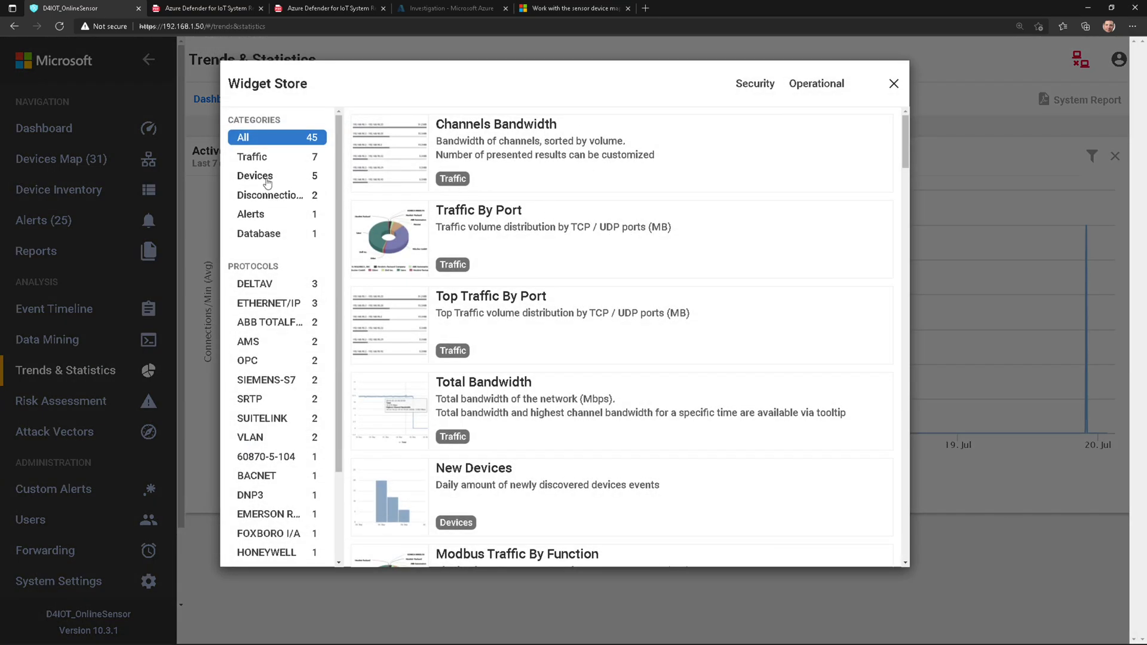
Add the Traffic By Port widget from the Traffic widgets
left_click(262, 158)
mouse_move(750, 275)
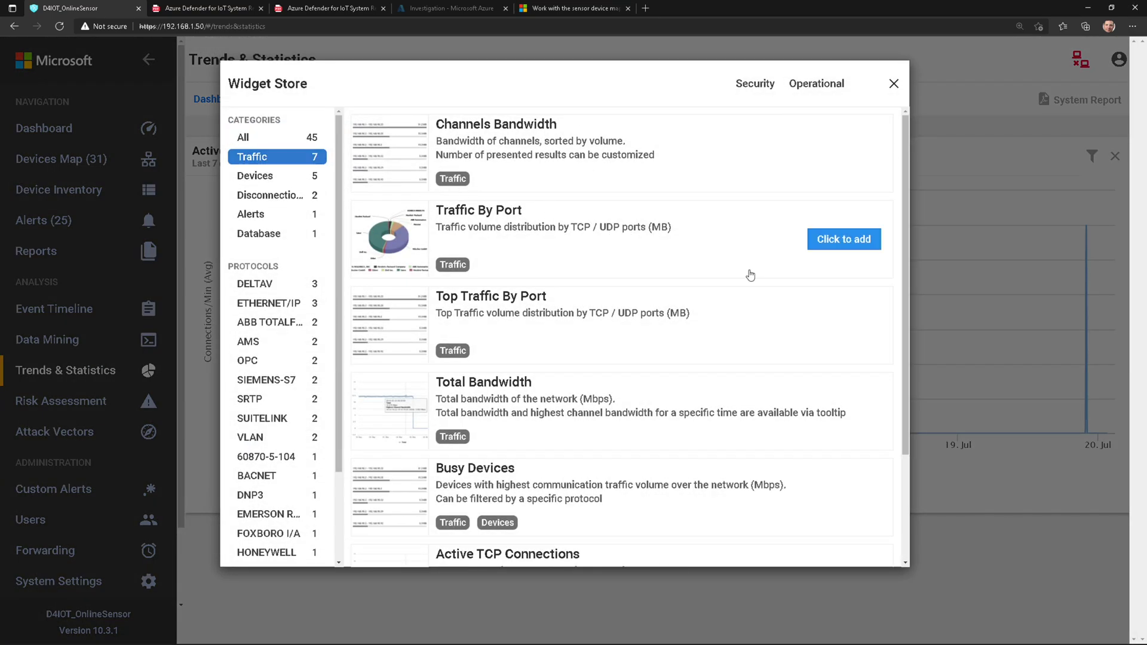
left_click(848, 247)
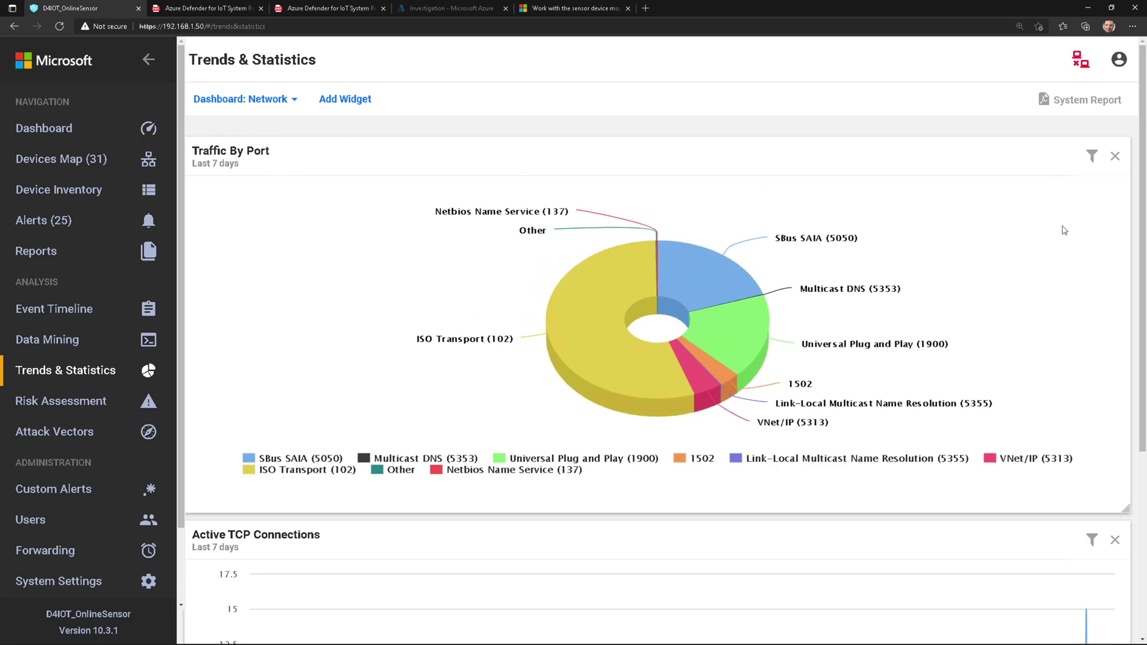
Review the Traffic By Port date-range filter and close it without changes
left_click(1091, 156)
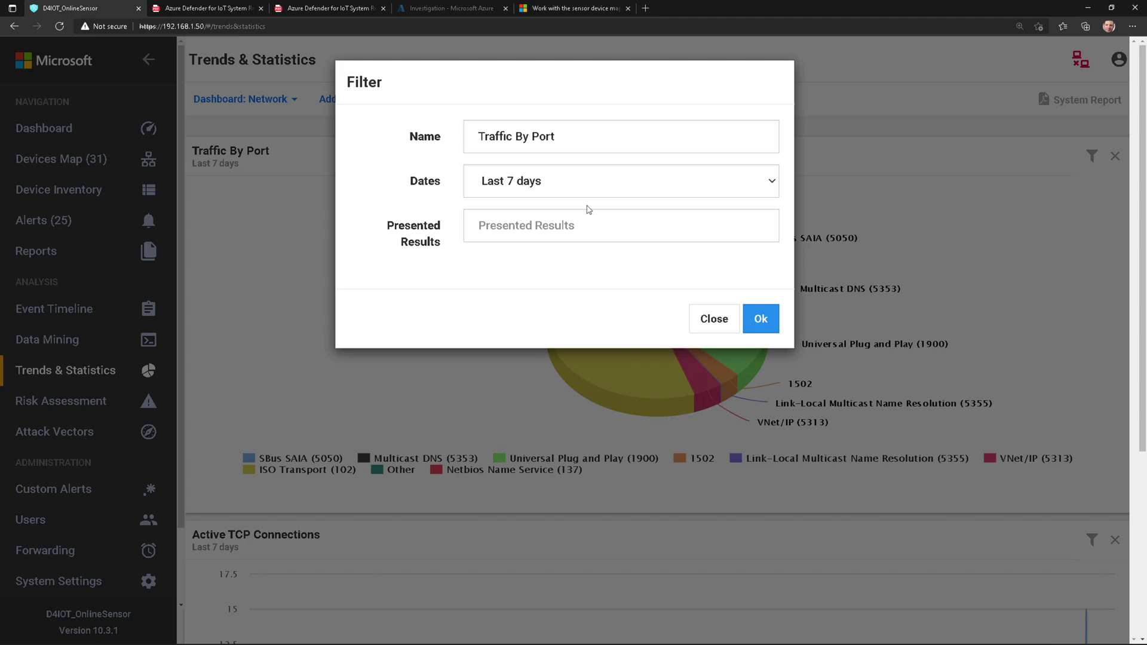
left_click(625, 184)
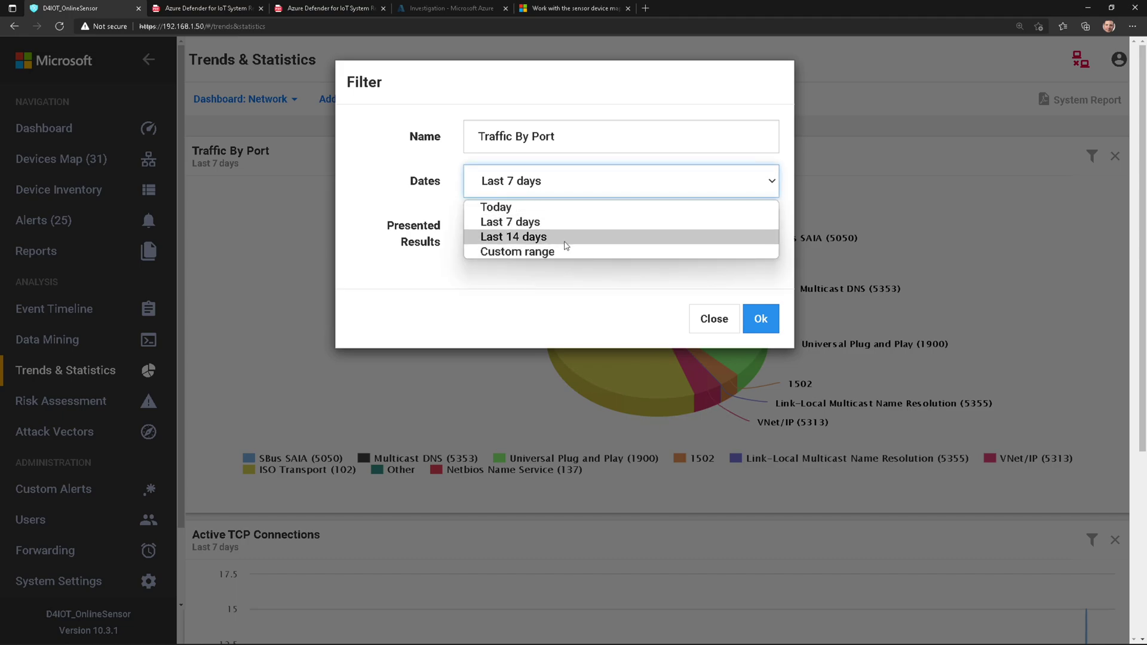
left_click(716, 320)
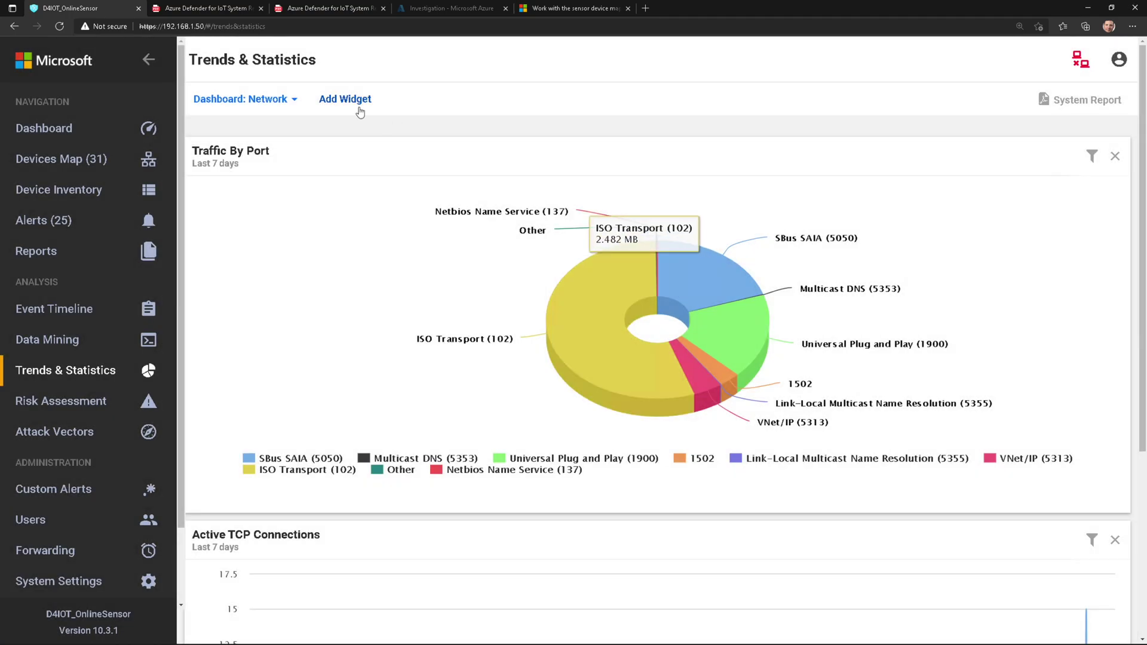
left_click(359, 102)
left_click(276, 156)
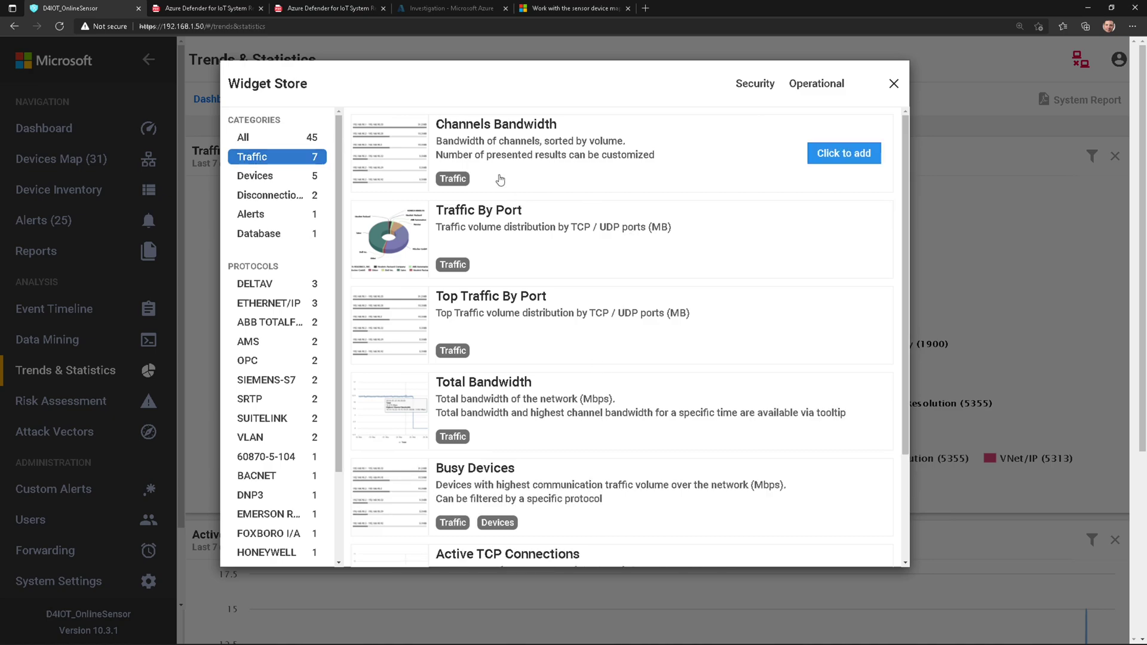
Add the Channels Bandwidth widget, browse the remaining widgets, and close the Widget Store
left_click(819, 157)
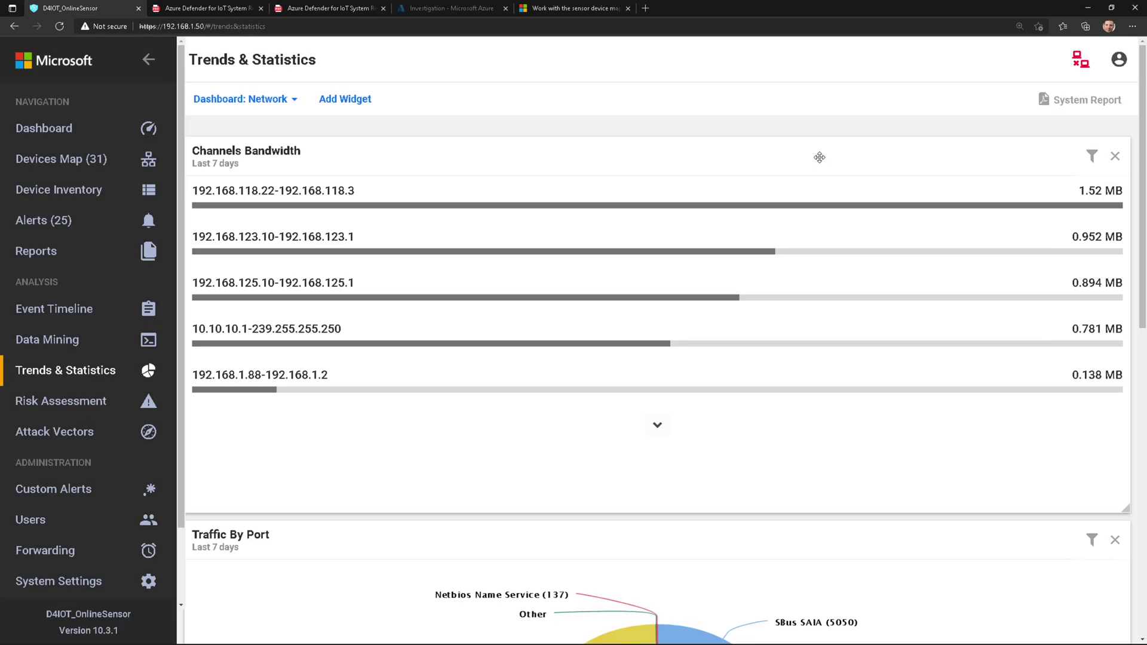
left_click(354, 99)
scroll(512, 330, "down", 6)
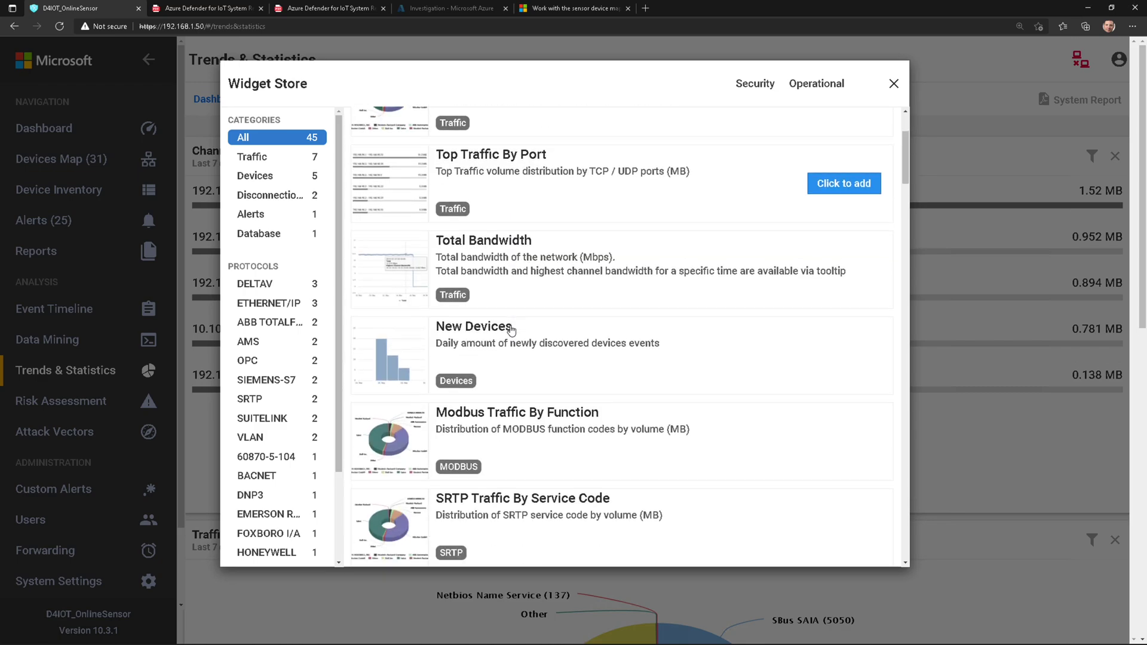
scroll(511, 331, "down", 10)
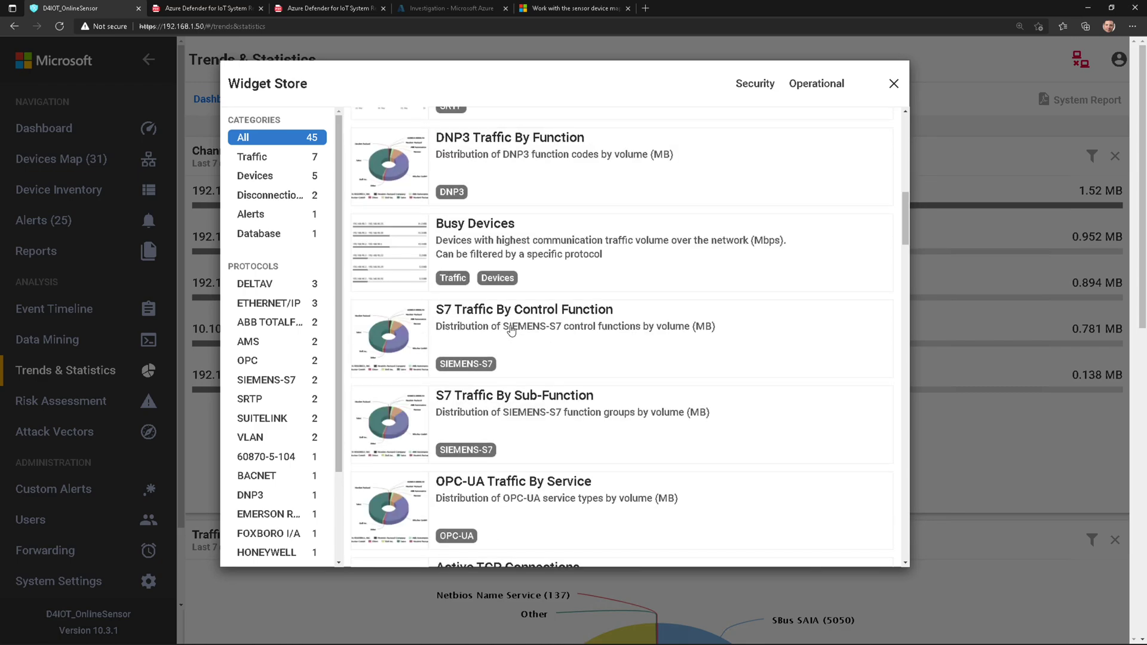
scroll(511, 330, "down", 5)
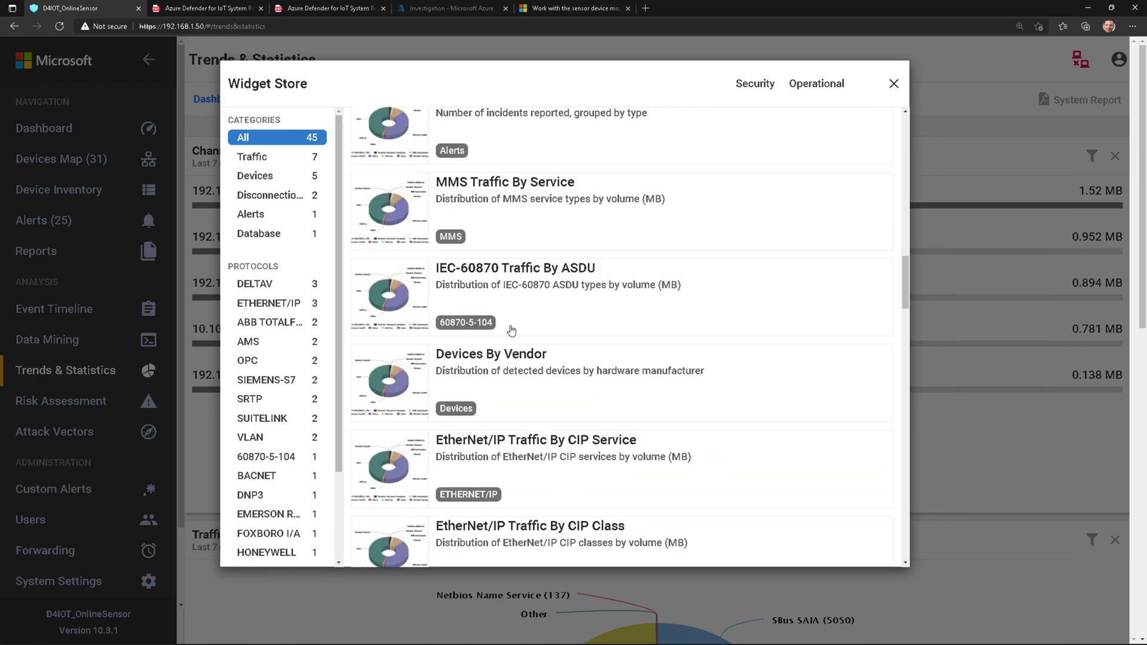
mouse_move(531, 376)
scroll(531, 375, "down", 4)
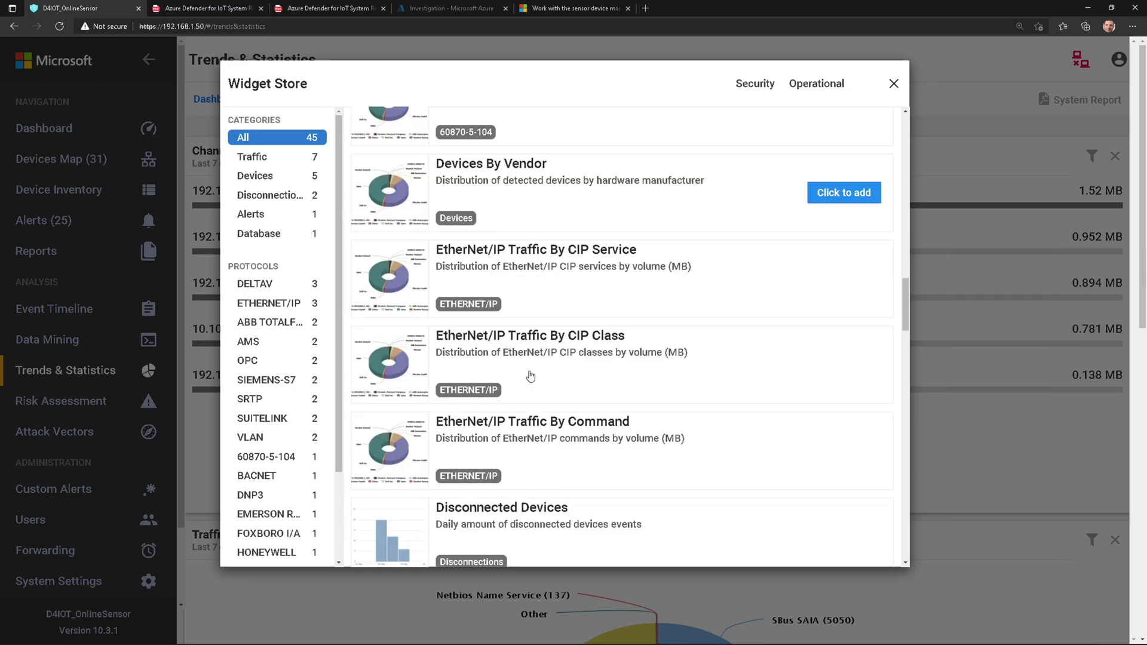
left_click(893, 83)
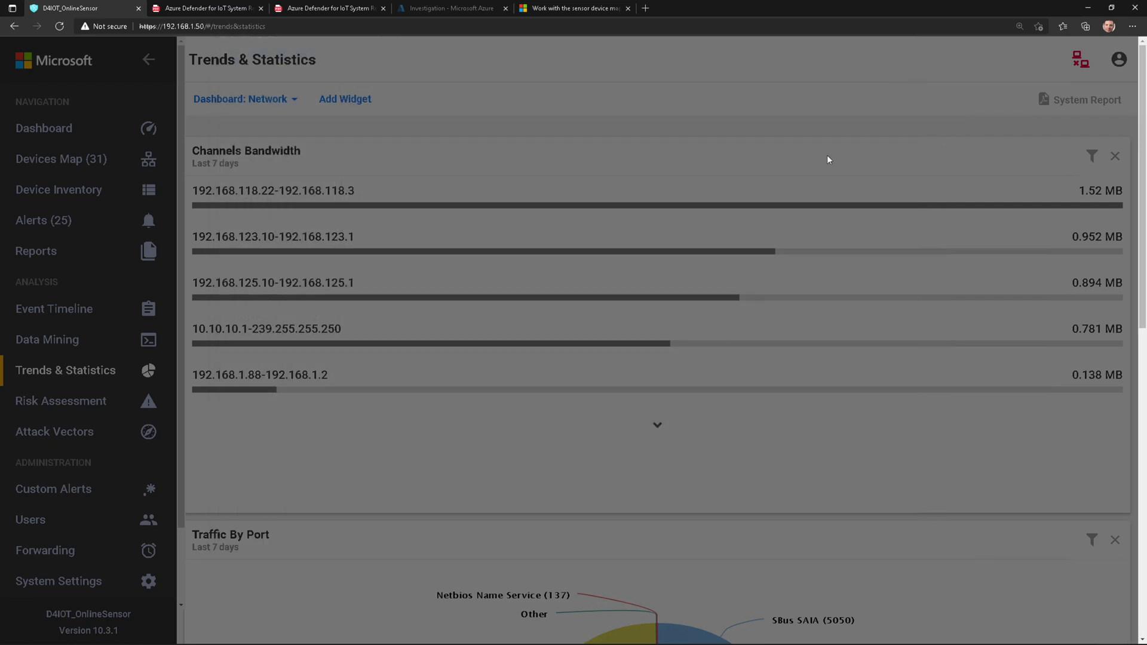
scroll(704, 374, "down", 1)
Scroll the Network dashboard, then open Risk Assessment showing risk-assessment-report-1.pdf
scroll(704, 374, "down", 10)
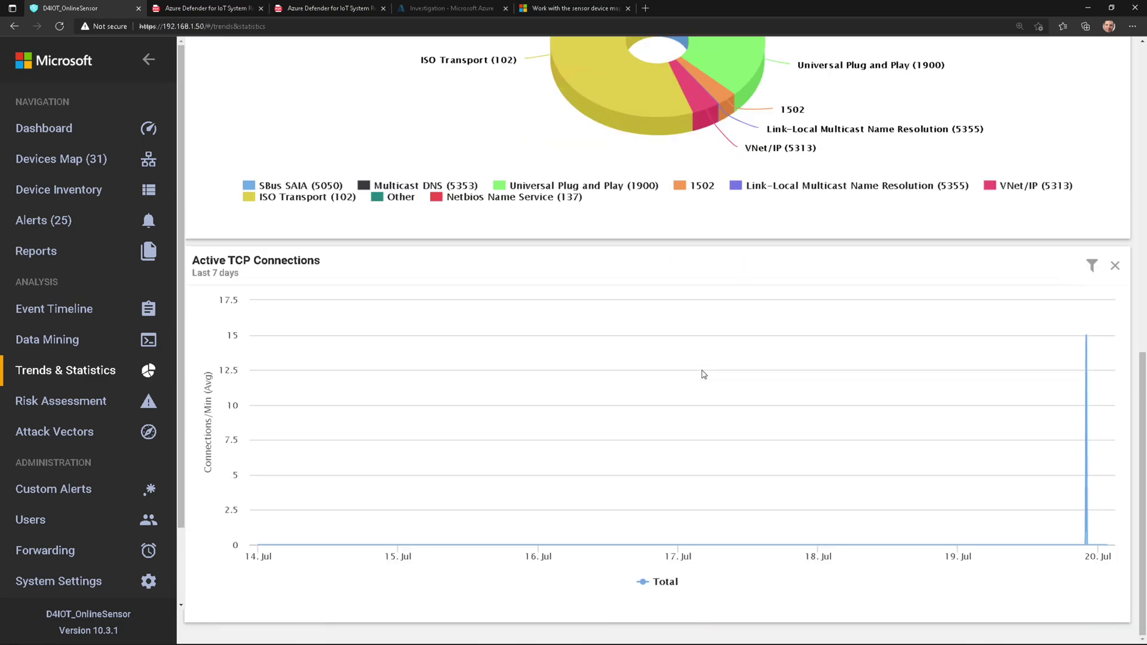
scroll(704, 375, "up", 10)
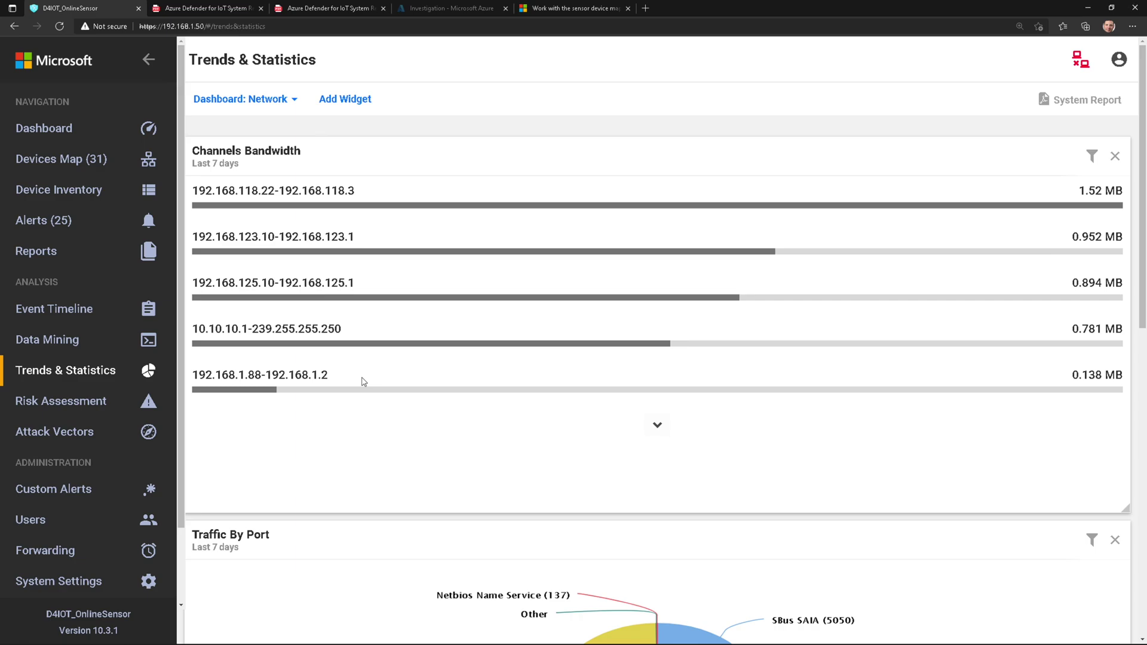
left_click(102, 404)
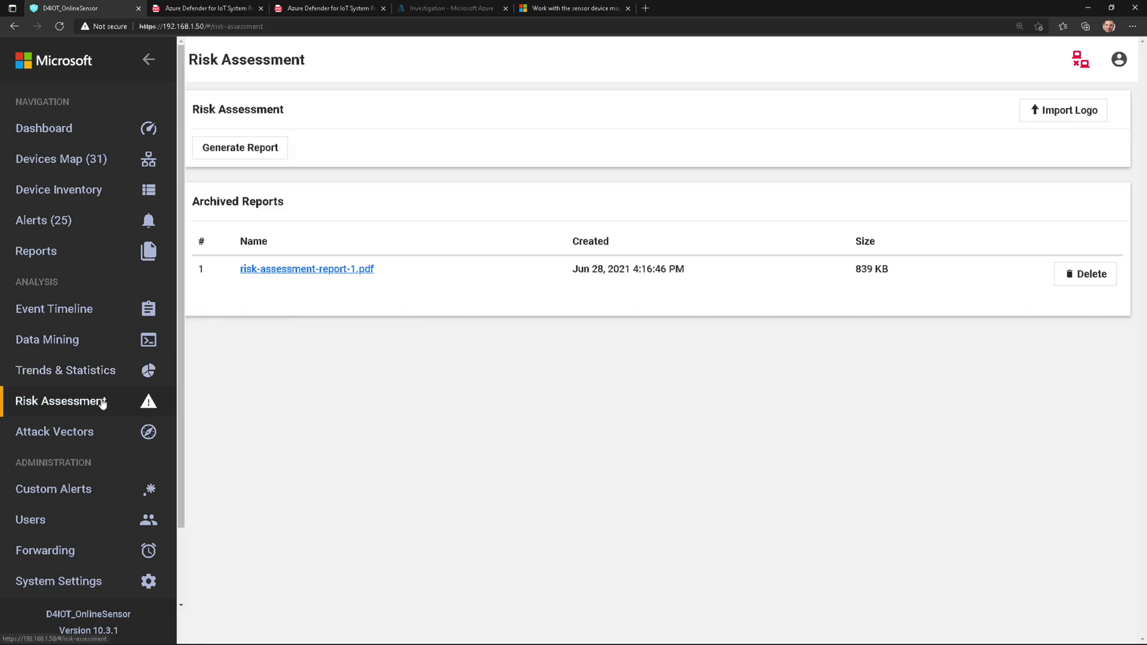